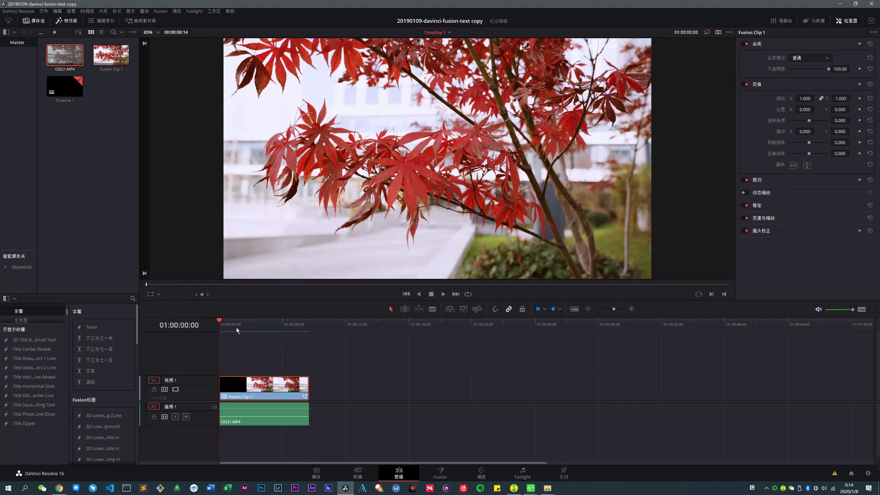
Preview the maple-leaf clip by scrubbing and playing it back
drag(235, 327, 217, 326)
key(space)
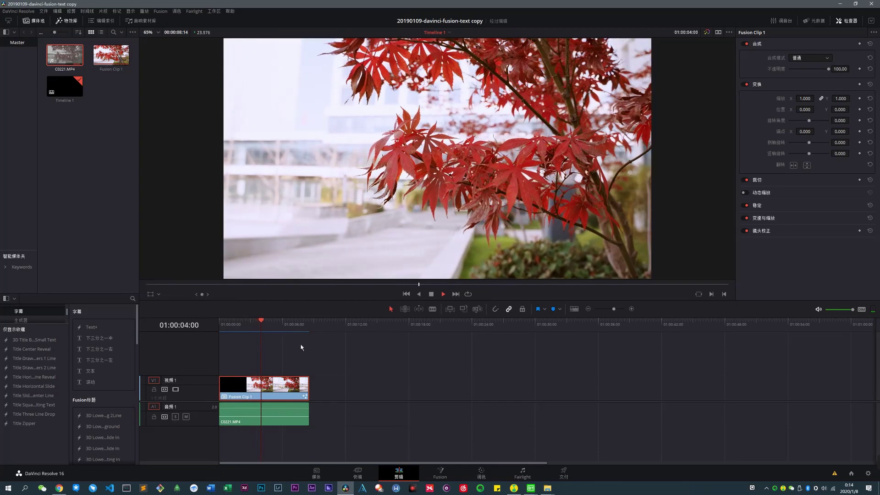
key(space)
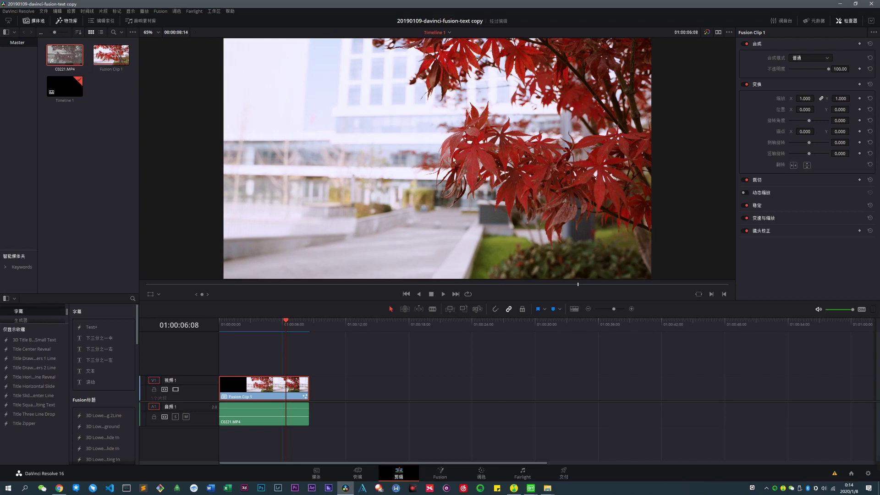
drag(226, 323, 288, 324)
key(space)
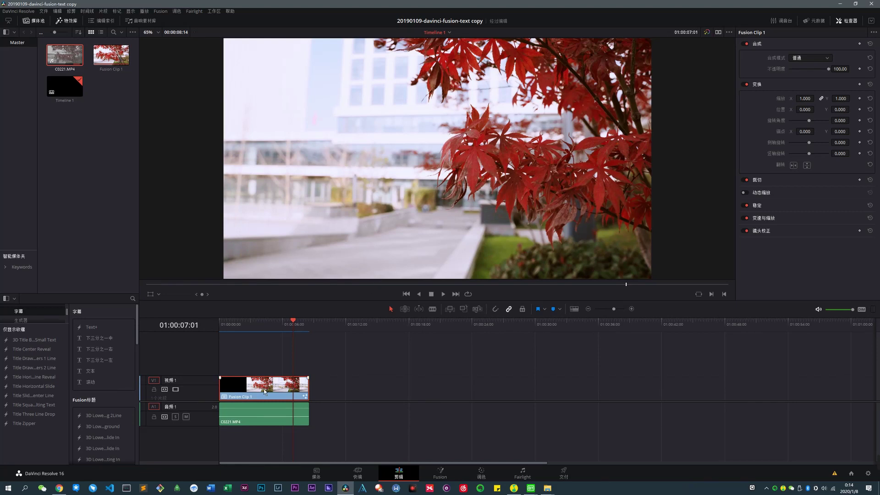
Convert the maple-leaf clip on V1 into Fusion Clip 2 and select it
right_click(264, 392)
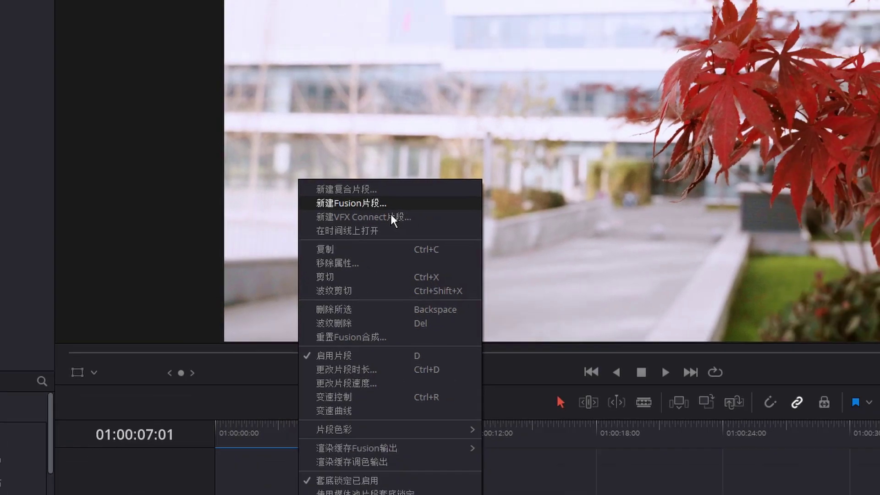
click(424, 202)
click(249, 397)
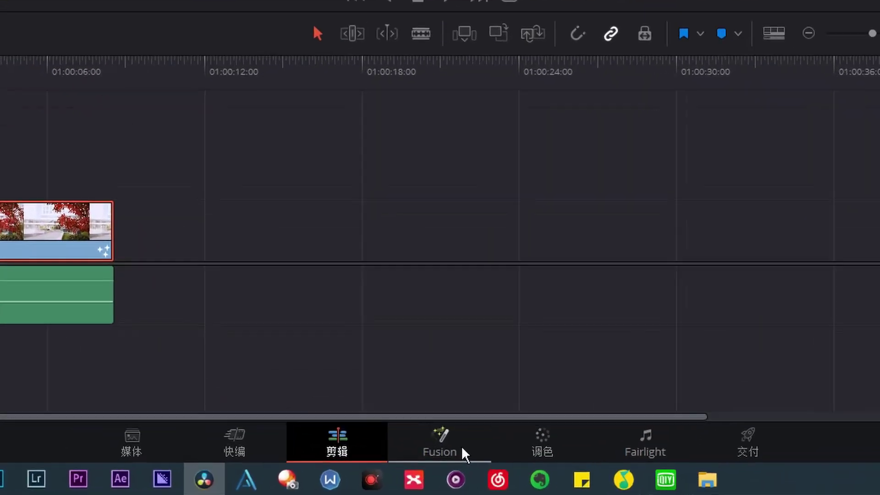
click(443, 473)
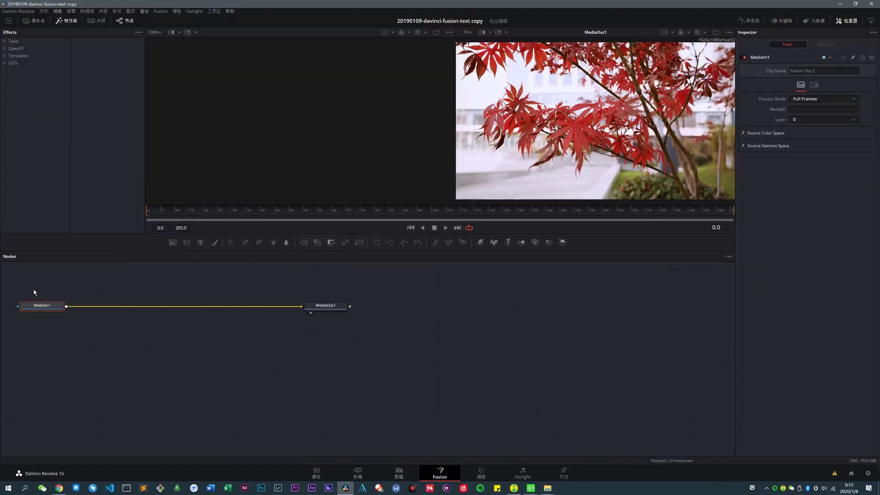
Enlarge and widen the viewer, and move the MediaIn1 and MediaOut1 nodes higher
mouse_move(30, 286)
mouse_down()
mouse_move(334, 340)
mouse_move(464, 385)
mouse_up()
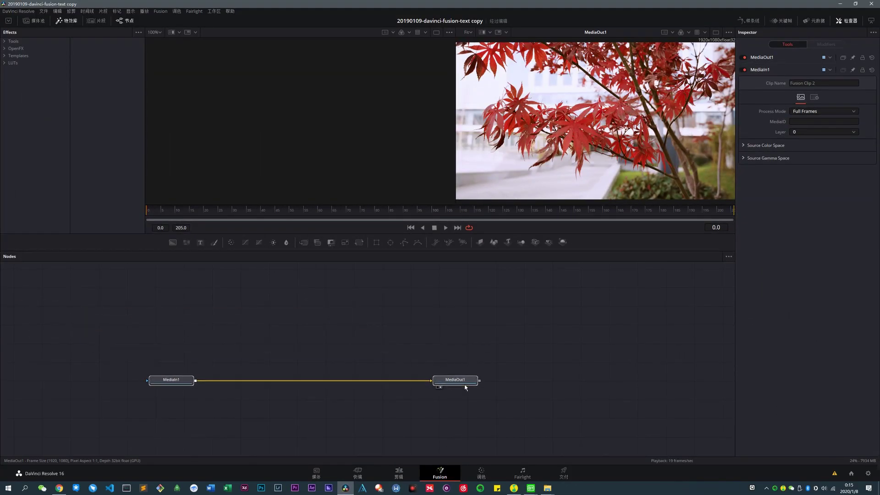
click(348, 355)
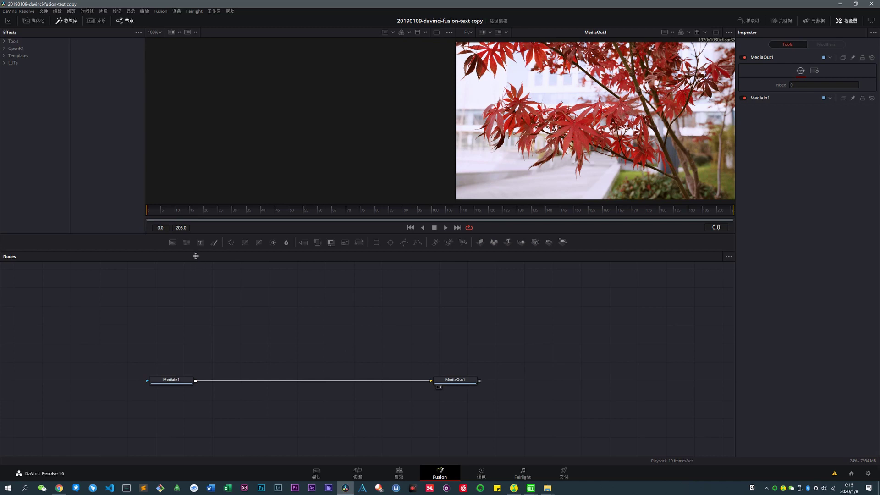
drag(196, 255, 195, 288)
drag(151, 369, 469, 460)
drag(455, 399, 457, 389)
drag(381, 286, 381, 319)
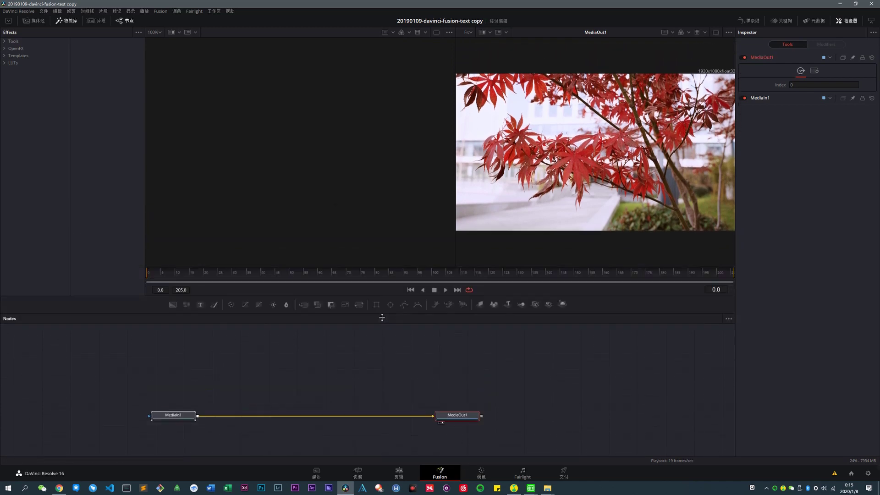
drag(459, 168, 380, 167)
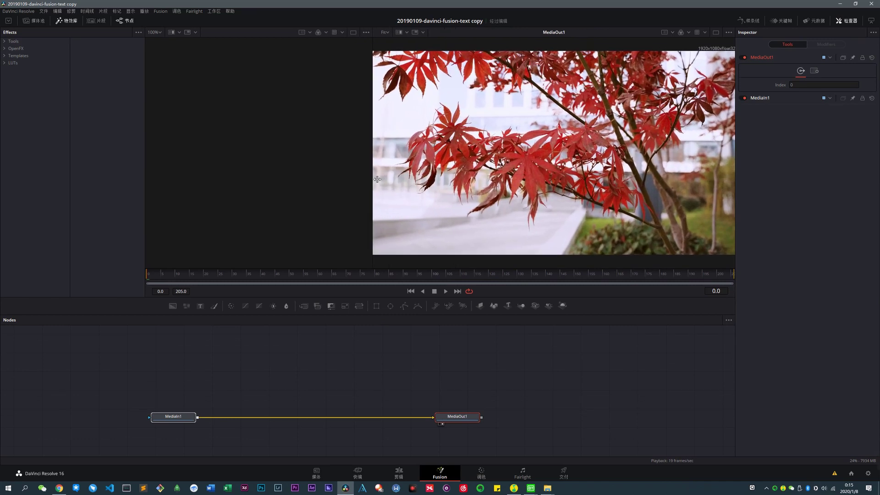
drag(179, 388, 473, 454)
drag(468, 418, 474, 411)
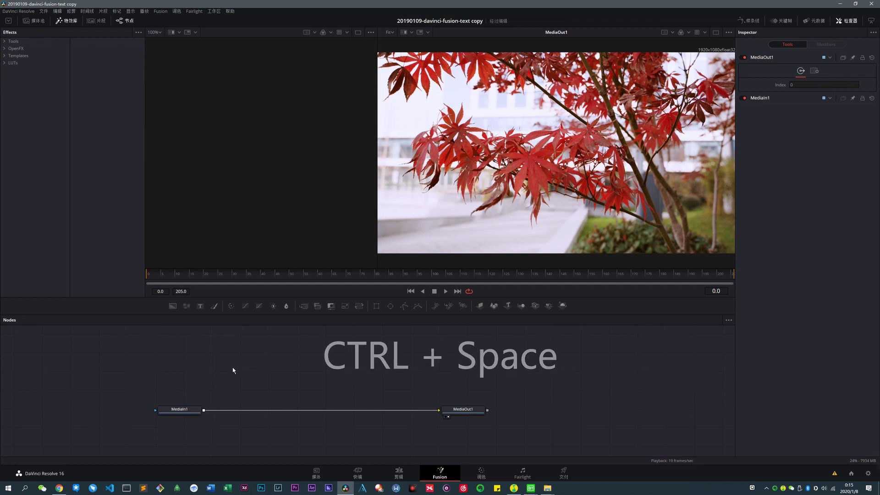
Add a Planar Tracker between MediaIn1 and MediaOut1, then delete it again
key(ctrl+space)
text(tr)
key(BackSpace)
key(BackSpace)
text(plan)
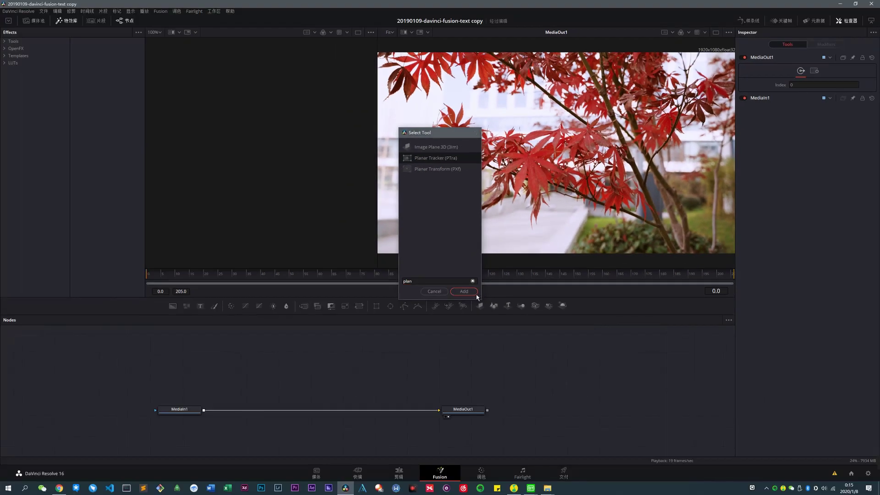
click(477, 296)
drag(231, 365, 239, 373)
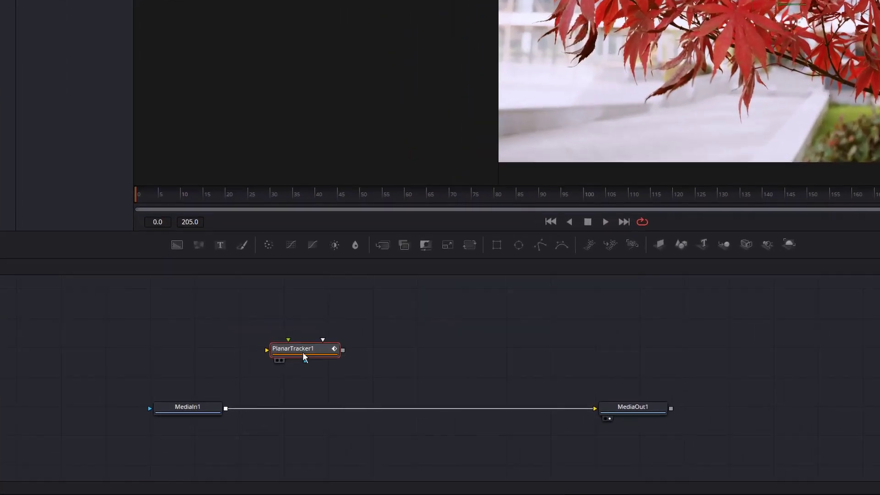
drag(281, 348, 284, 345)
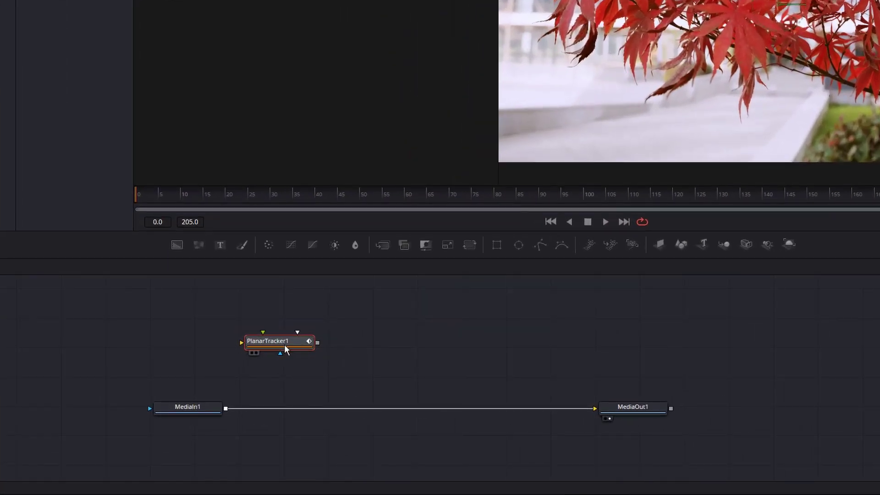
mouse_move(301, 349)
mouse_down()
mouse_move(330, 414)
mouse_move(371, 413)
mouse_move(337, 413)
mouse_up()
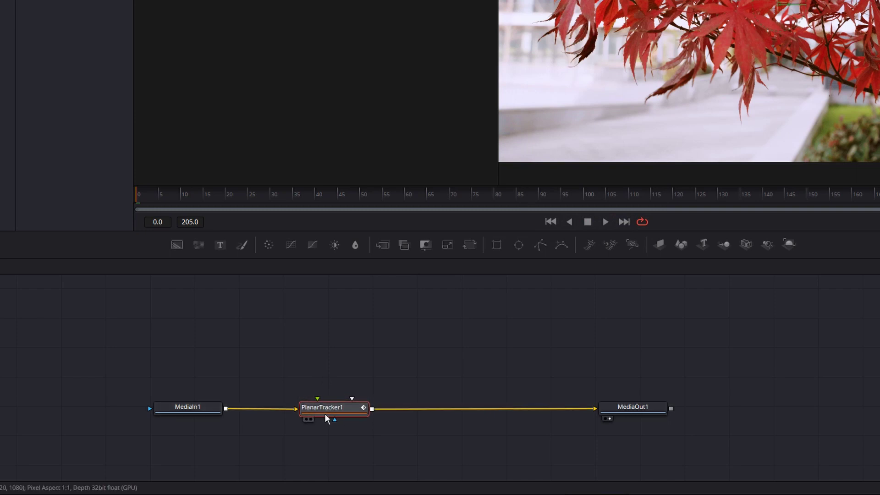
key(Delete)
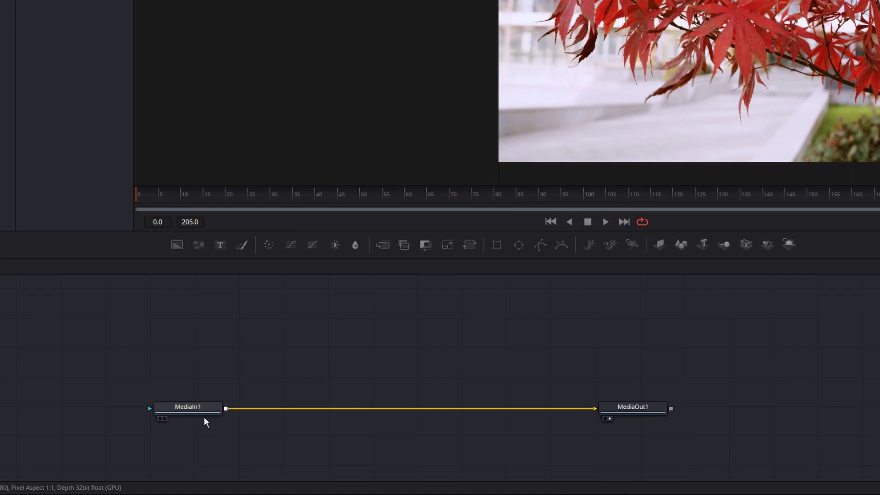
With MediaIn1 selected, add a Planar Tracker after it using the tool search 'plan'
click(181, 412)
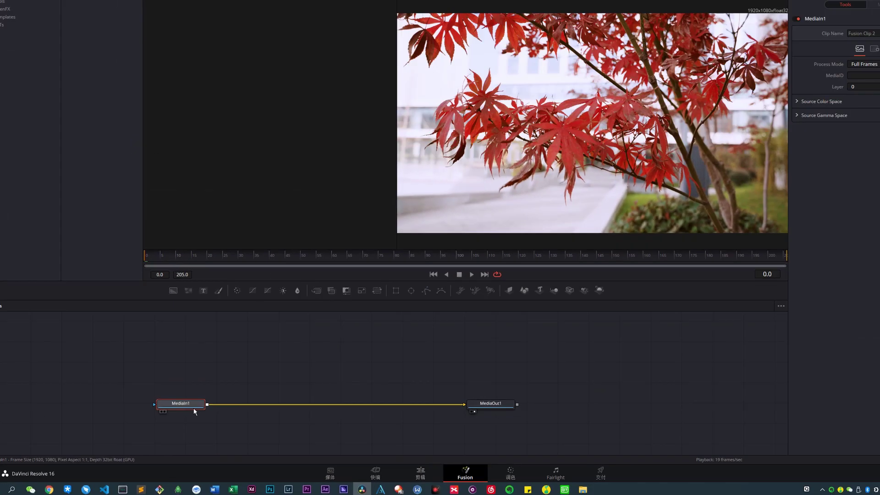
key(shift+space)
text(plan)
key(BackSpace)
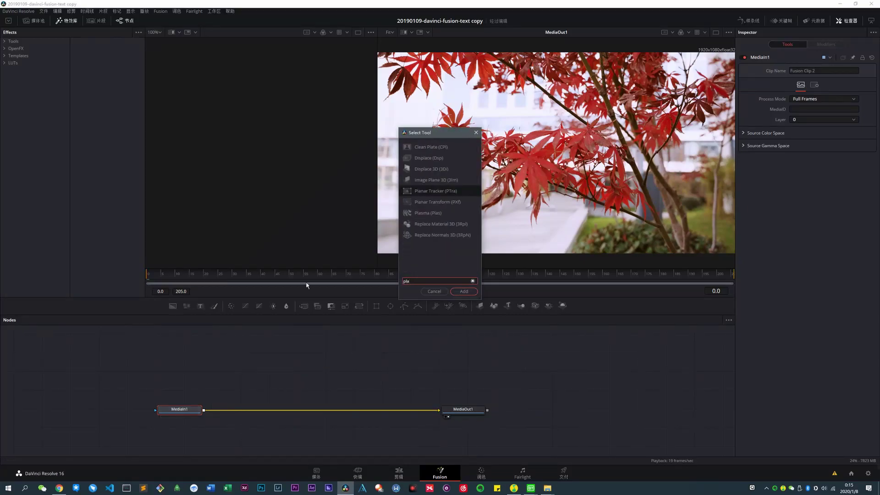
click(464, 292)
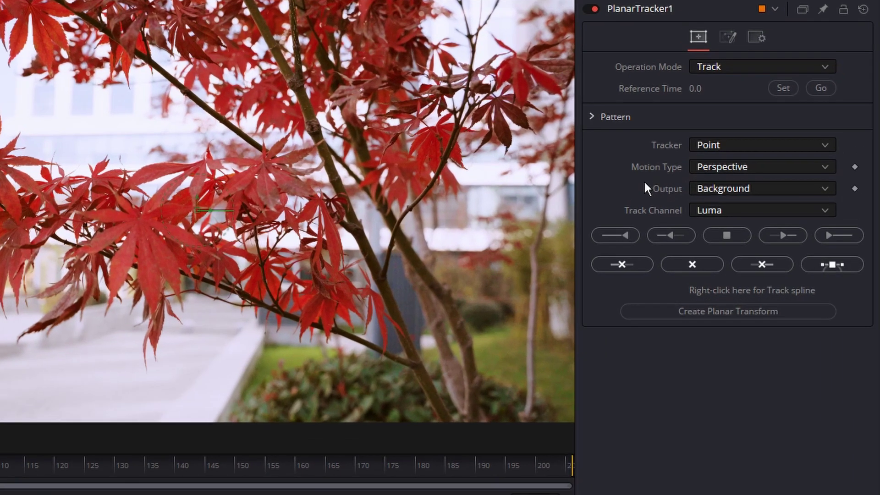
Set PlanarTracker1's Motion Type to Translation and park the playhead at frame 60
click(717, 170)
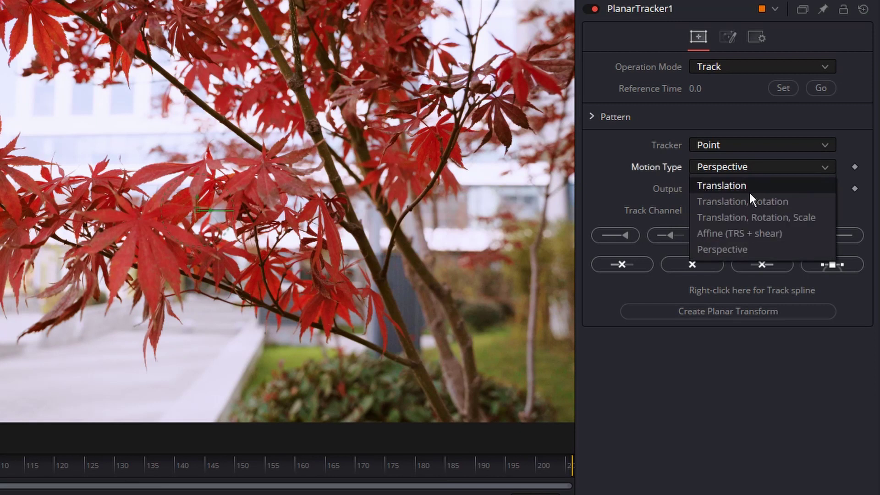
click(750, 192)
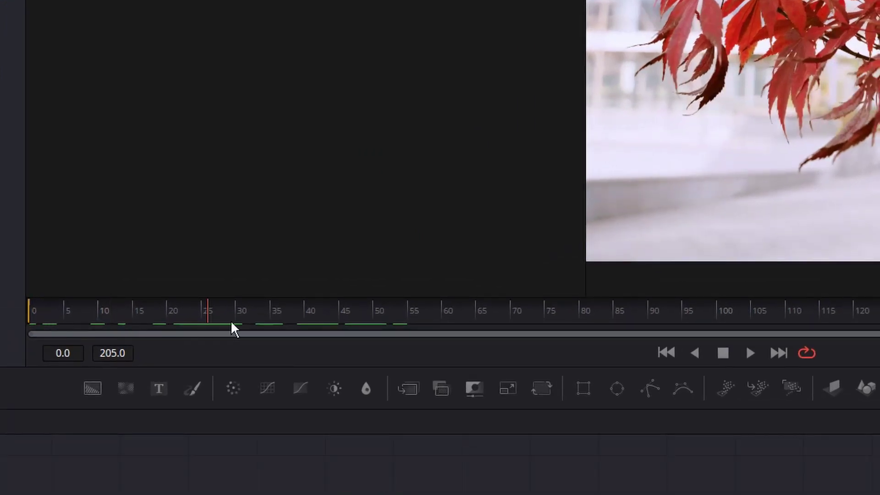
drag(285, 321, 450, 321)
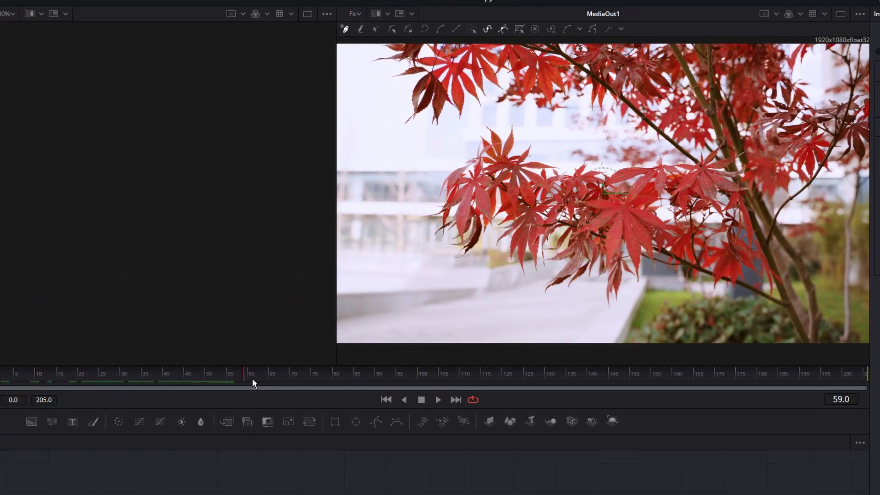
drag(254, 378, 253, 380)
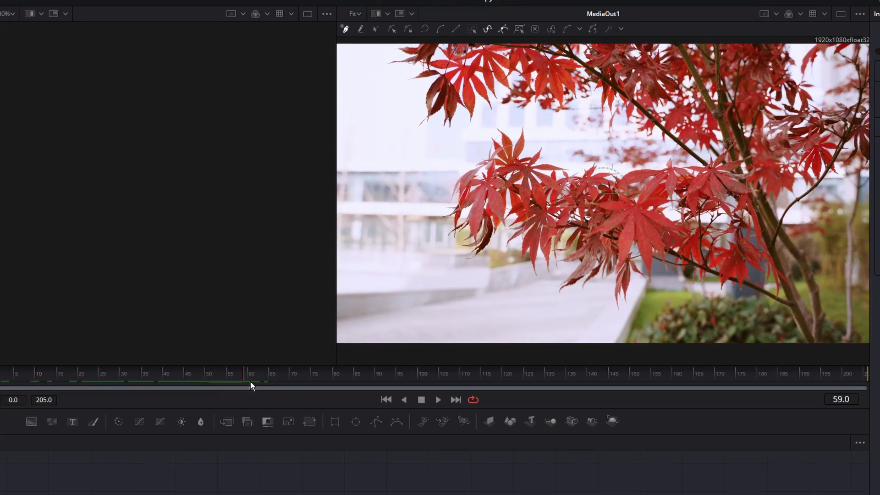
drag(191, 380, 71, 378)
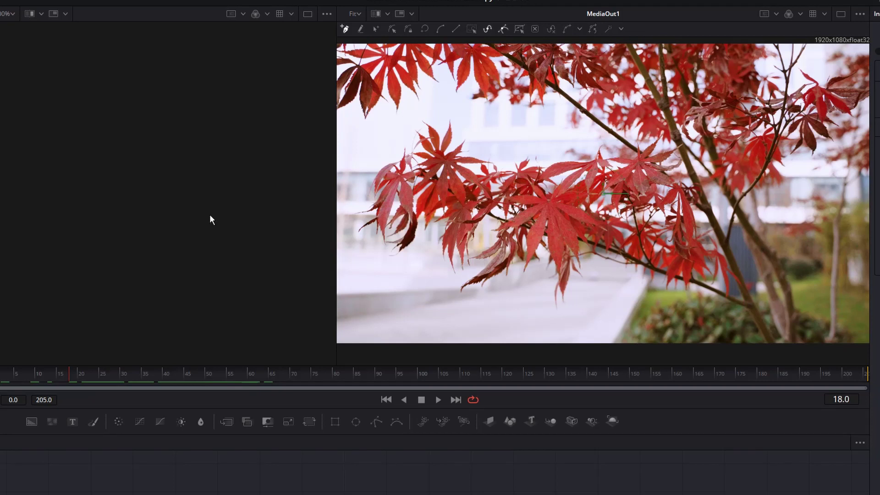
drag(45, 372, 254, 379)
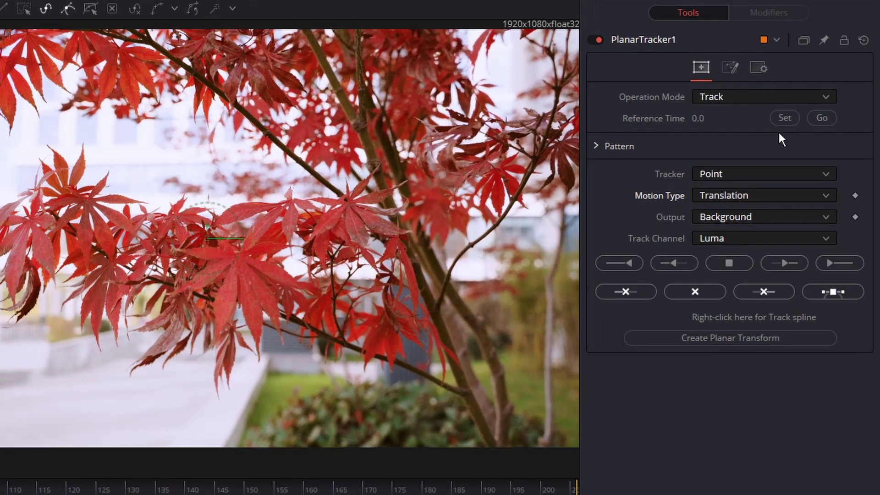
Set frame 60 as reference and draw a closed six-point shape around the leaf cluster
click(787, 123)
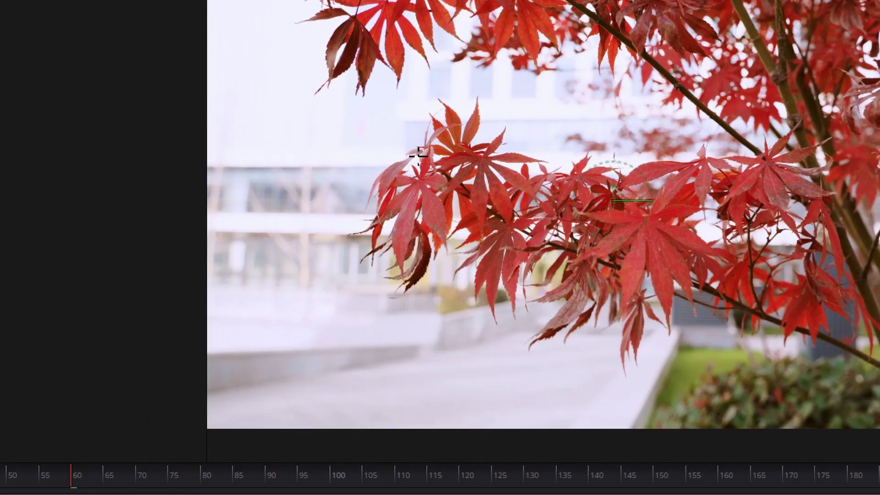
click(358, 192)
click(352, 259)
drag(395, 286, 417, 299)
drag(441, 267, 454, 252)
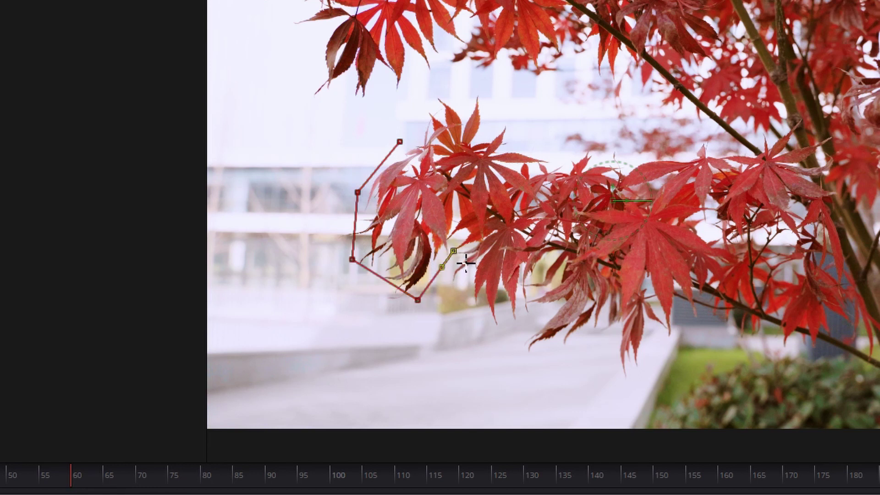
click(452, 190)
drag(400, 141, 417, 158)
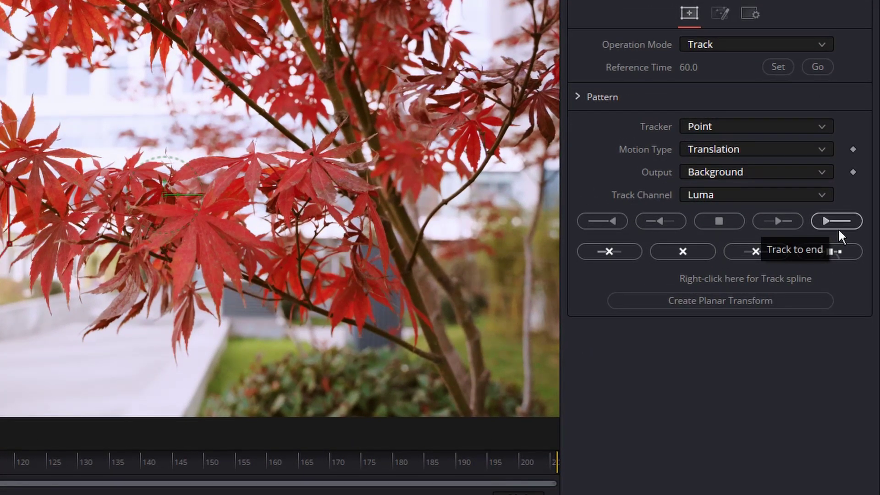
Track the outlined leaves to the end, review the track, and return to frame 60
click(837, 221)
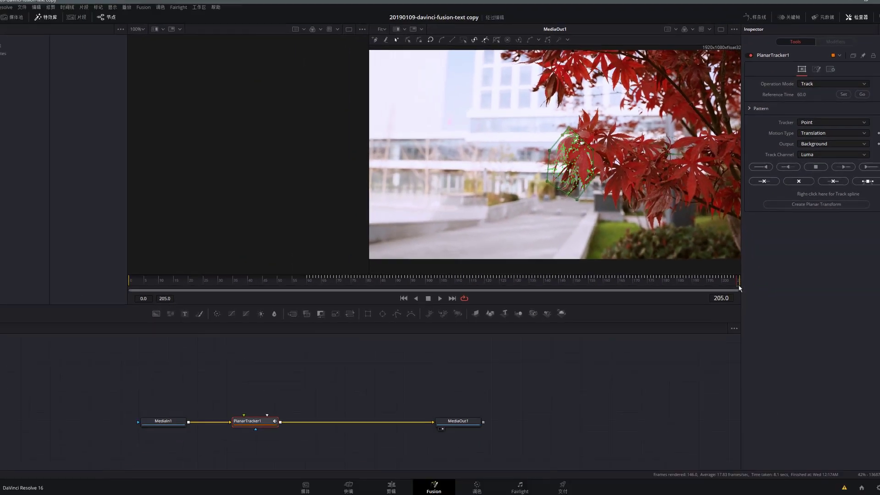
click(718, 282)
drag(717, 282, 320, 277)
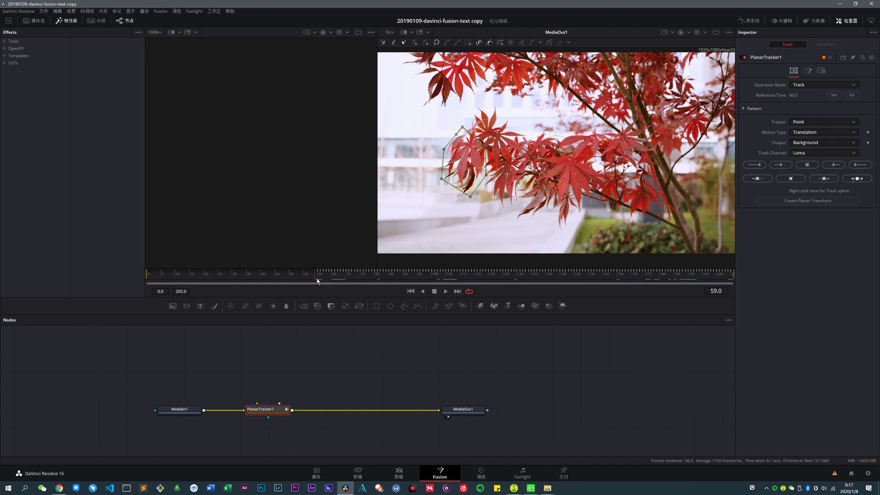
drag(318, 281, 323, 281)
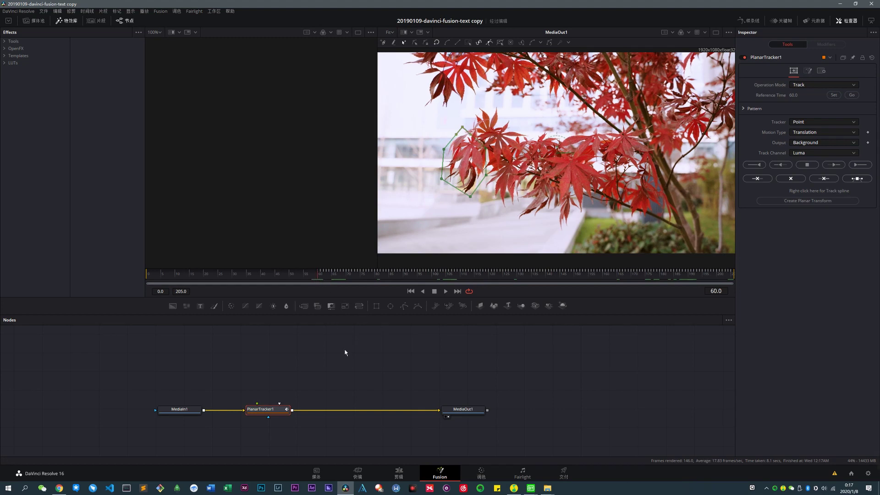
click(272, 368)
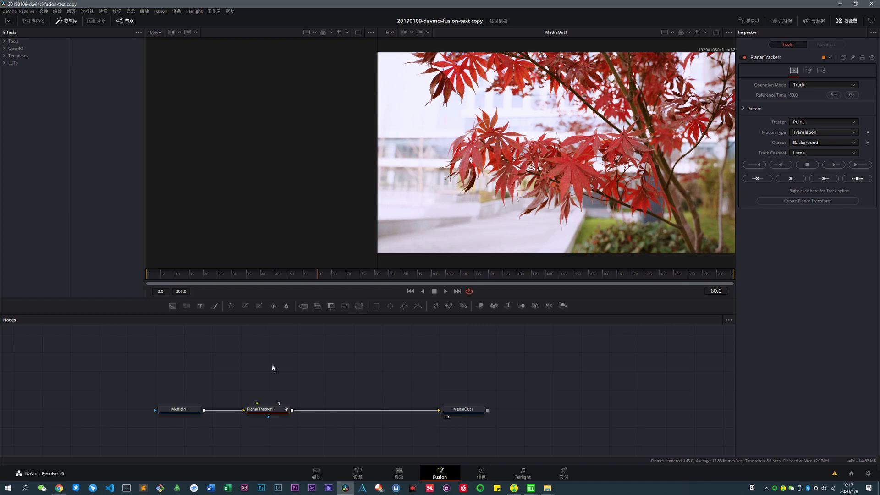
key(ctrl+space)
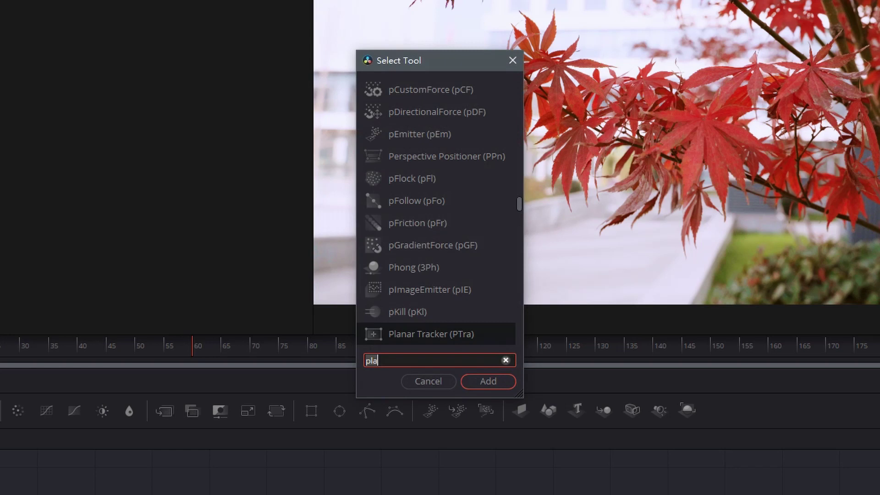
Add a Text+ node and position Text1 up and left in the graph
text(text)
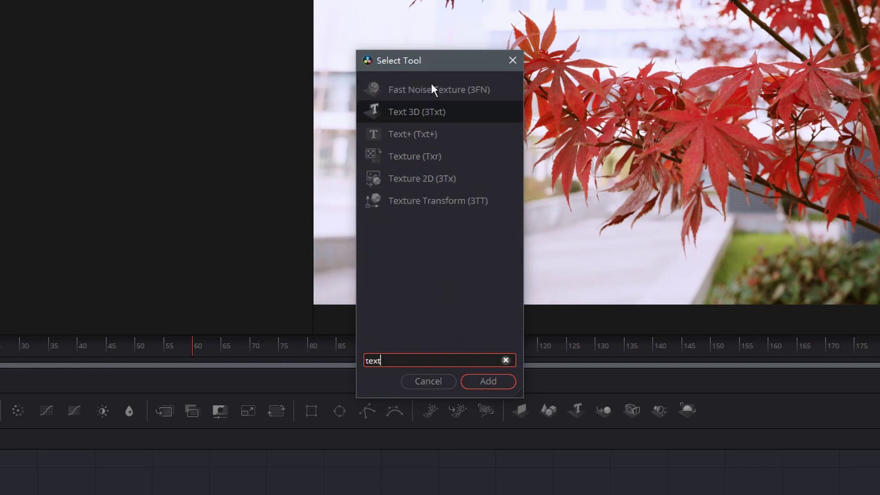
text(+)
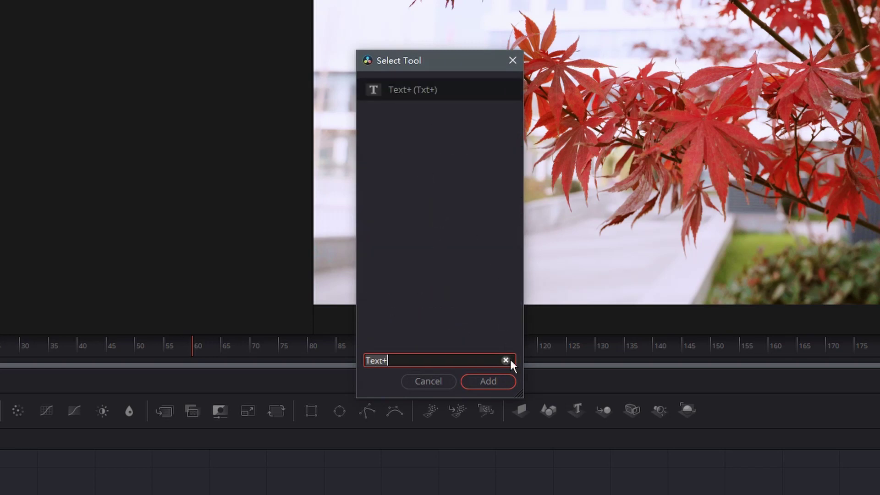
click(513, 388)
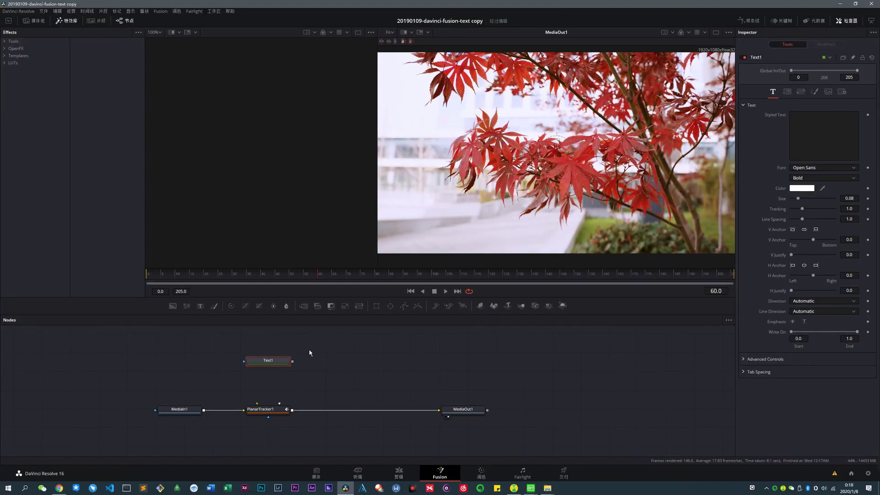
drag(273, 368, 180, 356)
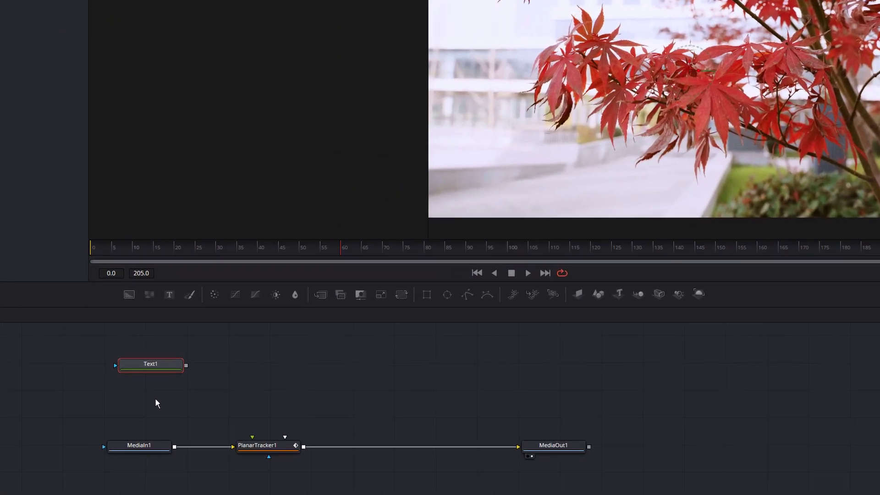
drag(128, 376, 150, 375)
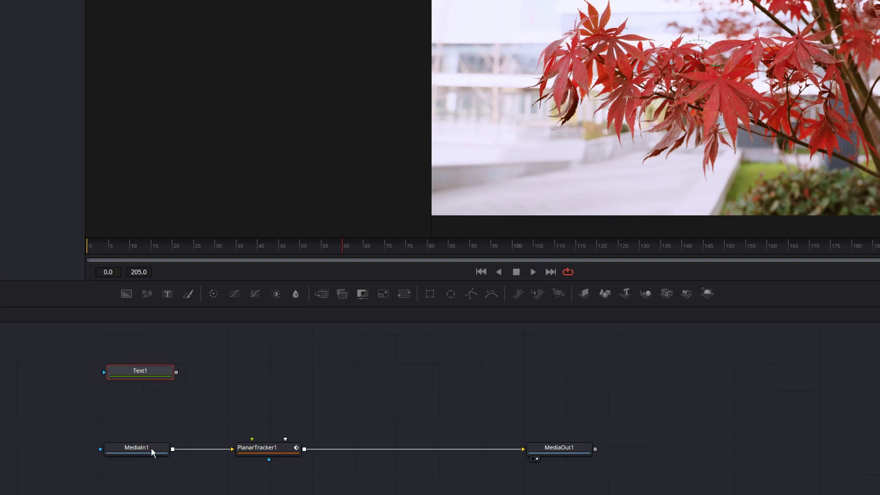
Remove the accidentally added Merge1 and Text2 nodes, keeping only Text1
click(138, 454)
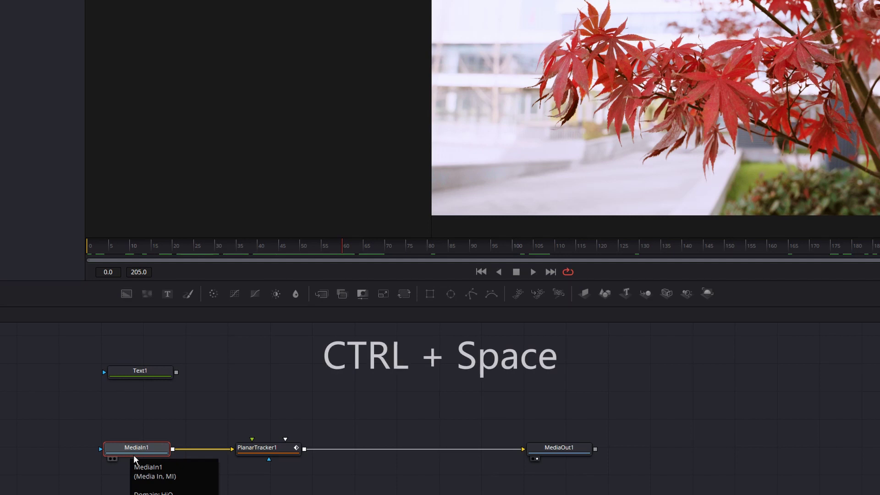
key(ctrl+space)
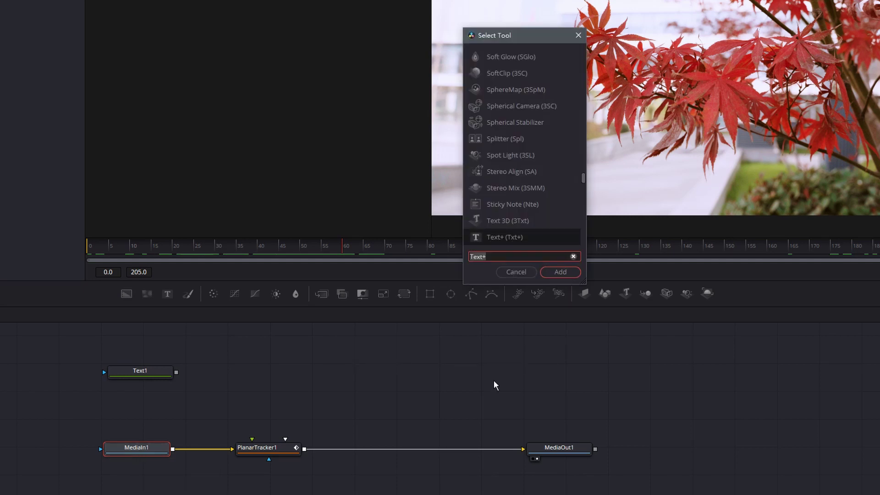
click(566, 274)
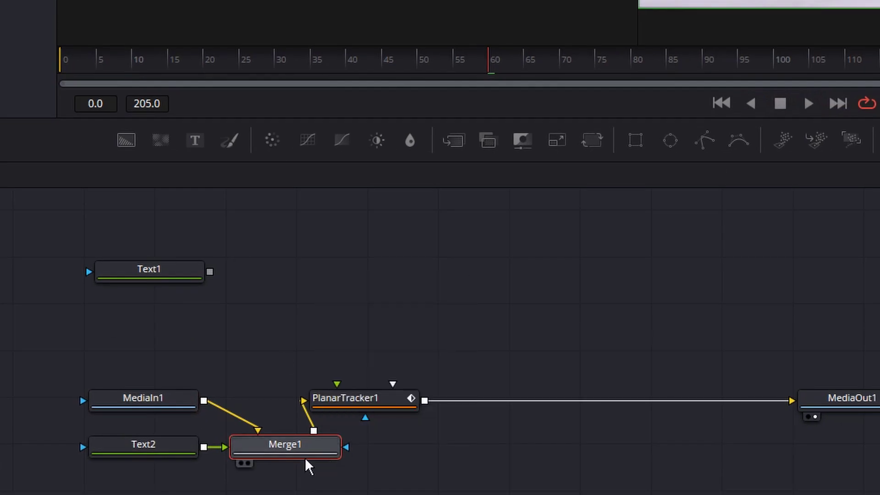
key(Delete)
click(176, 460)
key(Delete)
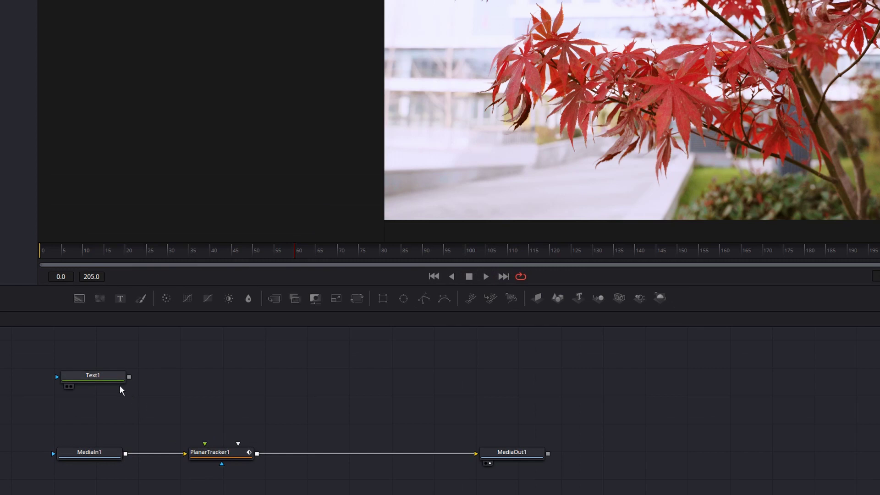
drag(119, 386, 126, 391)
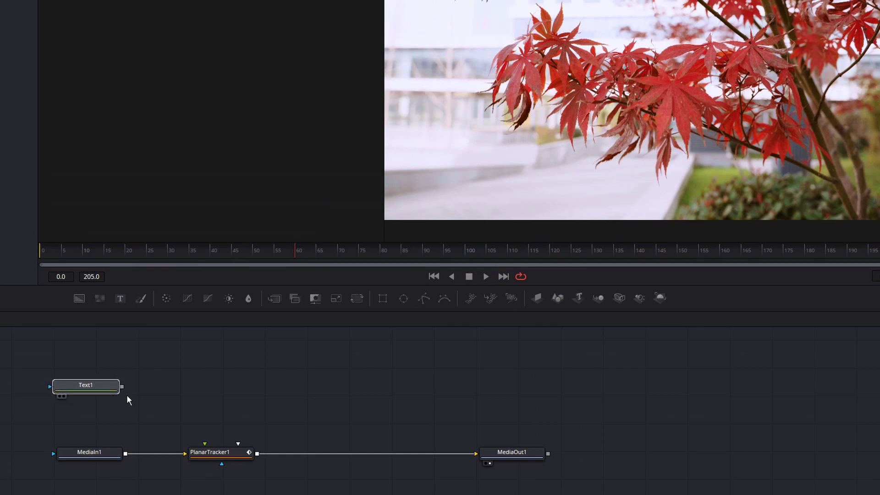
click(185, 398)
Insert a Merge node between PlanarTracker1 and MediaOut1 with Text1 as its foreground
key(ctrl+space)
text(merge)
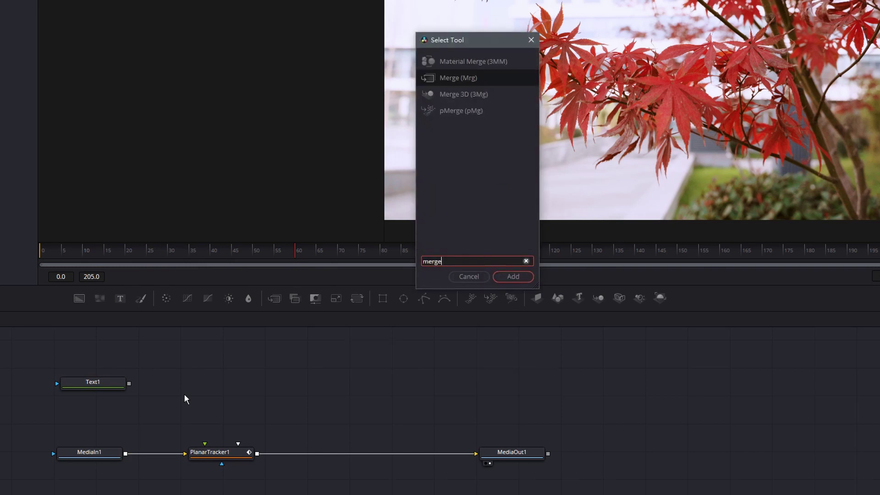
key(Return)
mouse_move(191, 398)
mouse_down()
mouse_move(355, 424)
mouse_move(357, 395)
mouse_up()
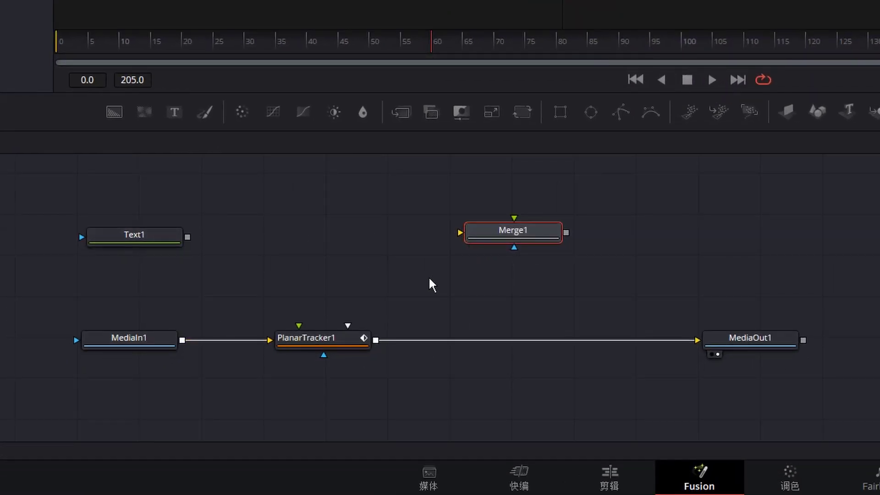
mouse_move(512, 239)
mouse_down()
mouse_move(523, 310)
mouse_move(512, 303)
mouse_move(529, 355)
mouse_up()
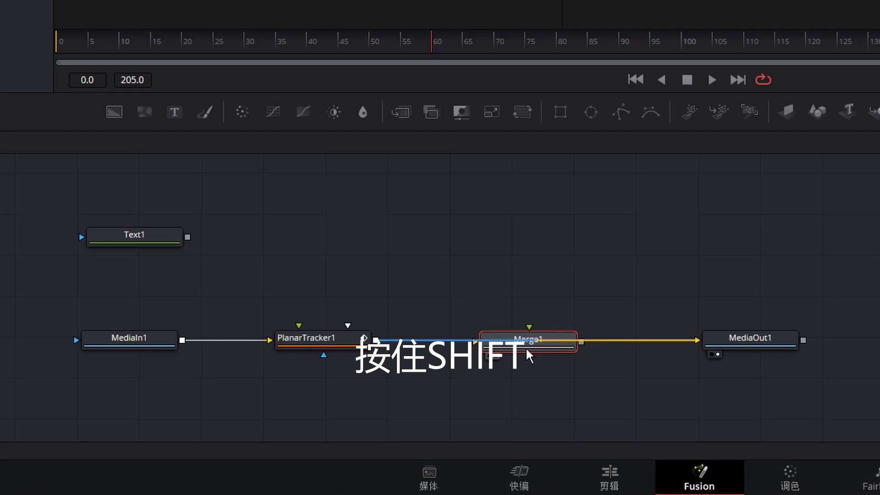
drag(530, 355, 545, 355)
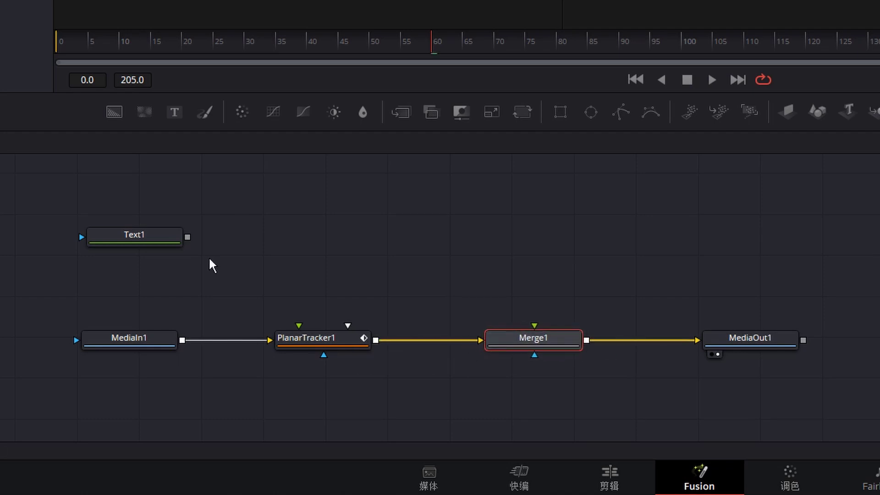
drag(188, 238, 544, 340)
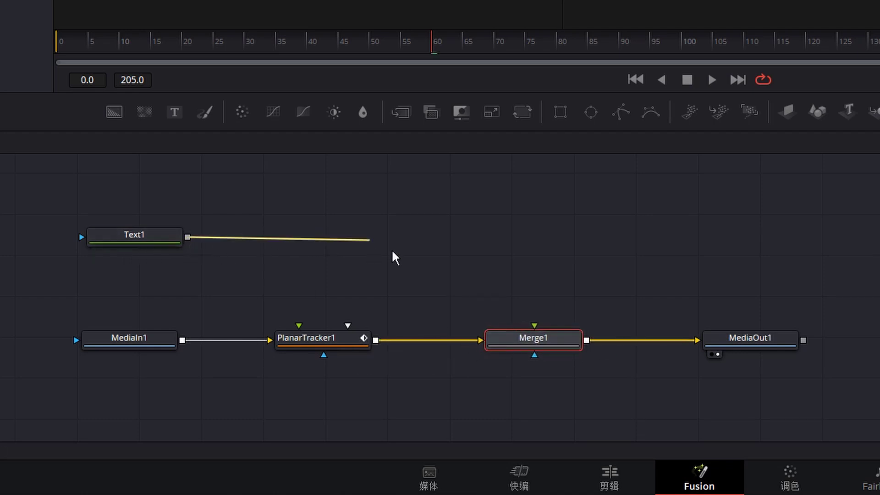
drag(543, 340, 518, 354)
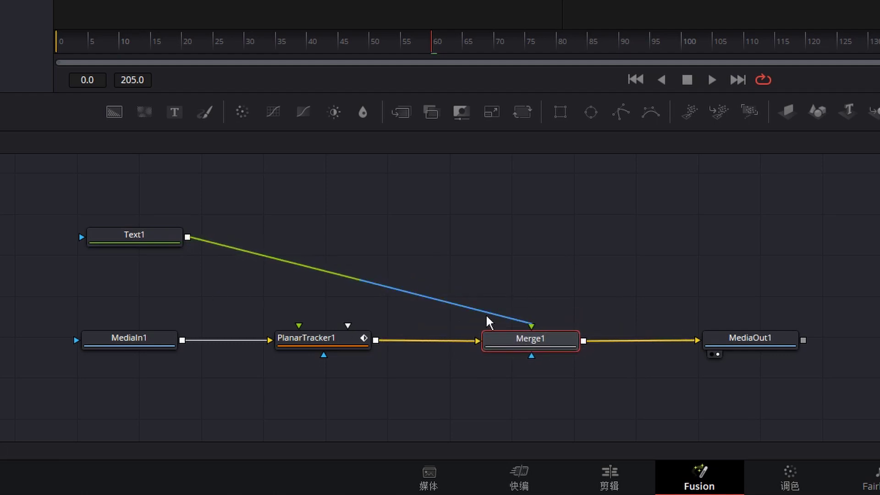
click(147, 243)
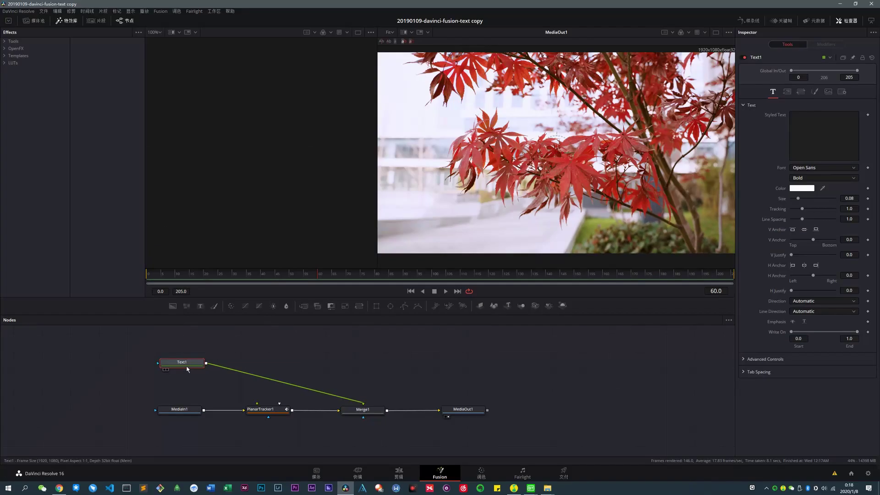
Paste the poem 红叶黄花秋意晚 into Text1's Styled Text and break it into five lines
key(1)
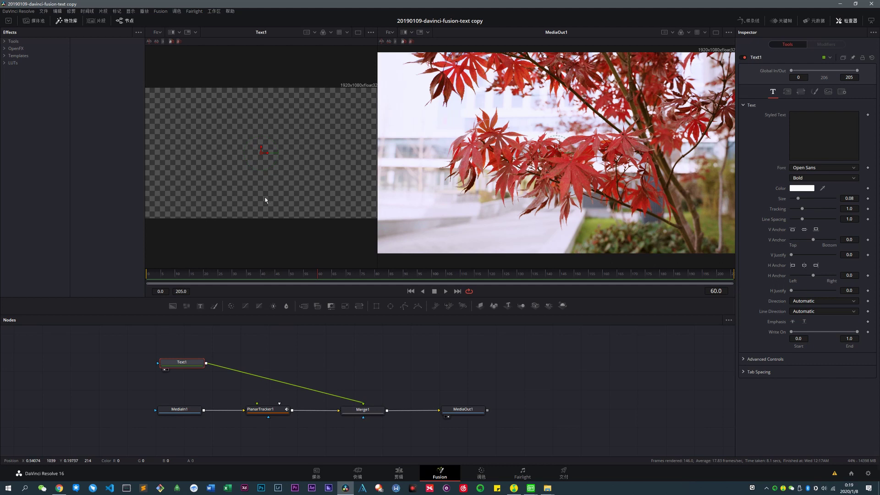
key(alt+Tab)
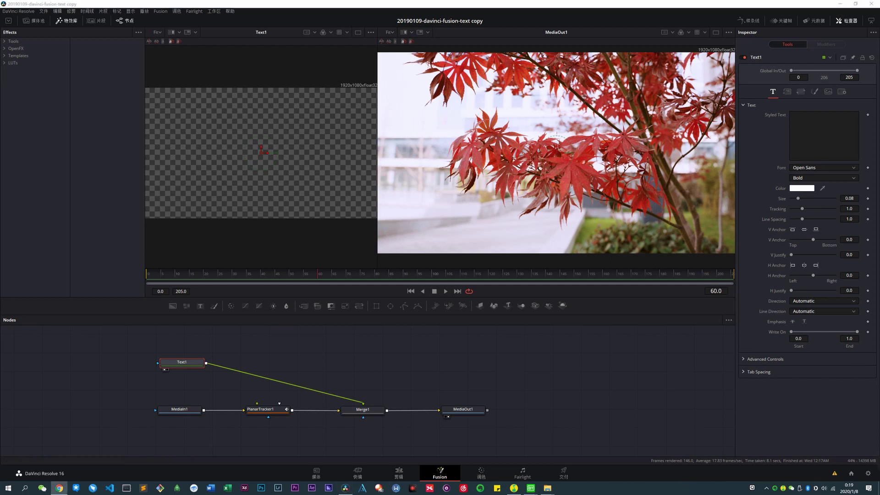
click(819, 124)
key(ctrl+v)
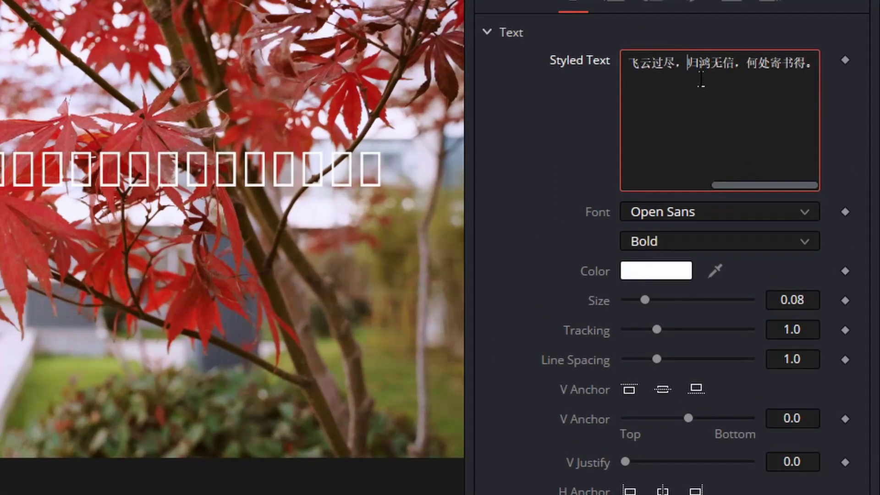
click(702, 82)
key(Return)
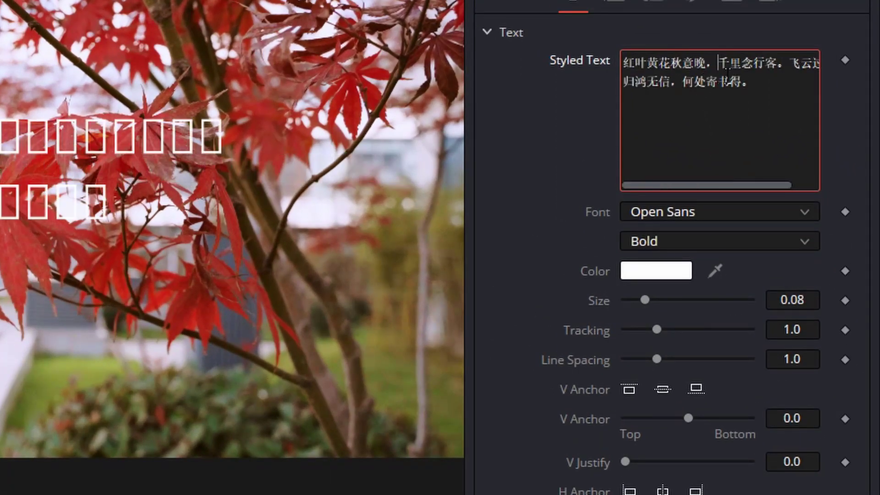
key(Return)
click(695, 82)
key(Return)
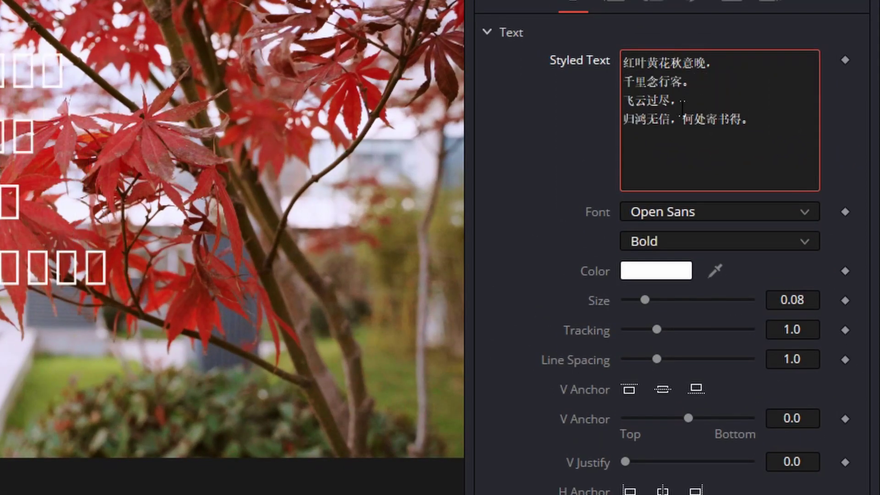
key(Return)
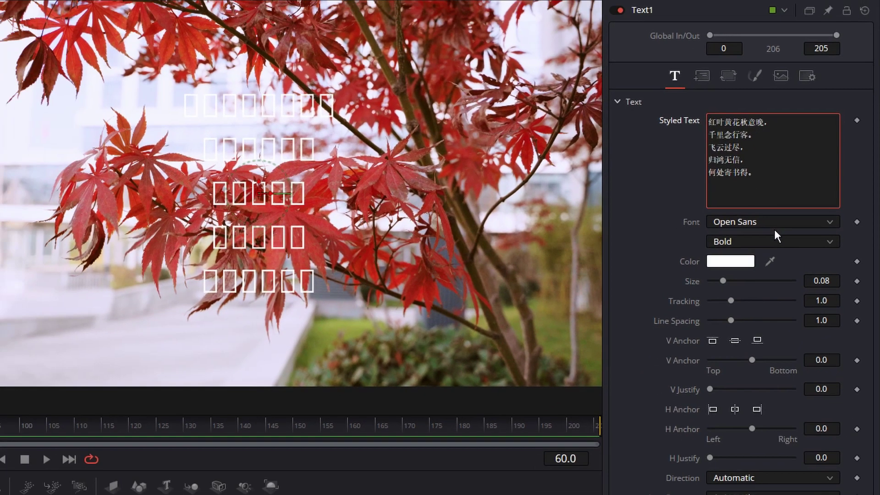
click(744, 228)
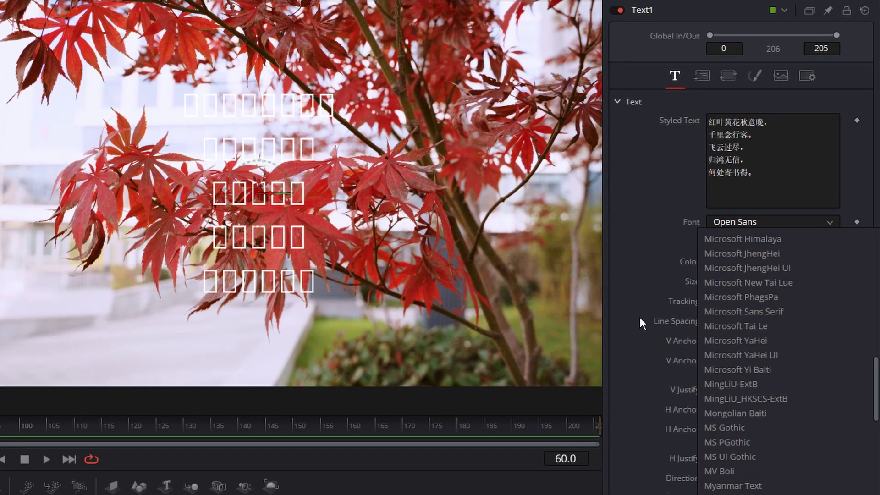
Set the poem's font to xiaodanchunti_Noncommercial
scroll(782, 433, up, 3)
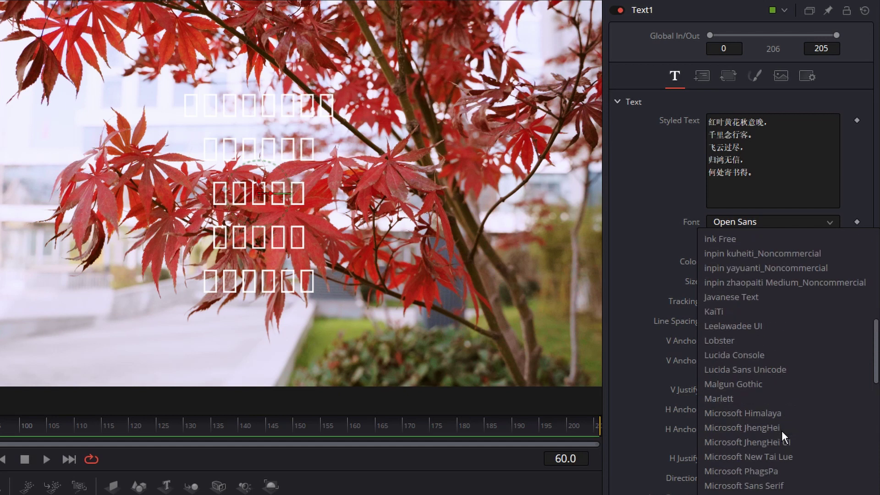
scroll(783, 431, down, 12)
scroll(783, 431, down, 2)
scroll(782, 431, down, 2)
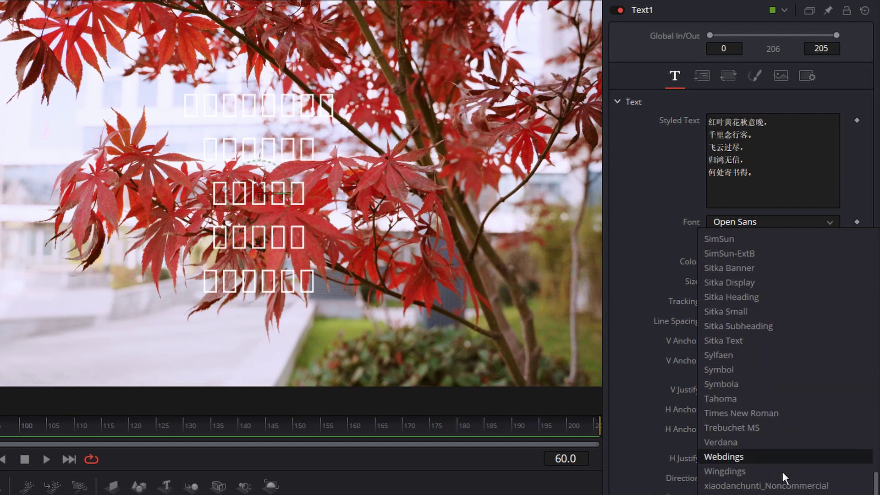
click(783, 486)
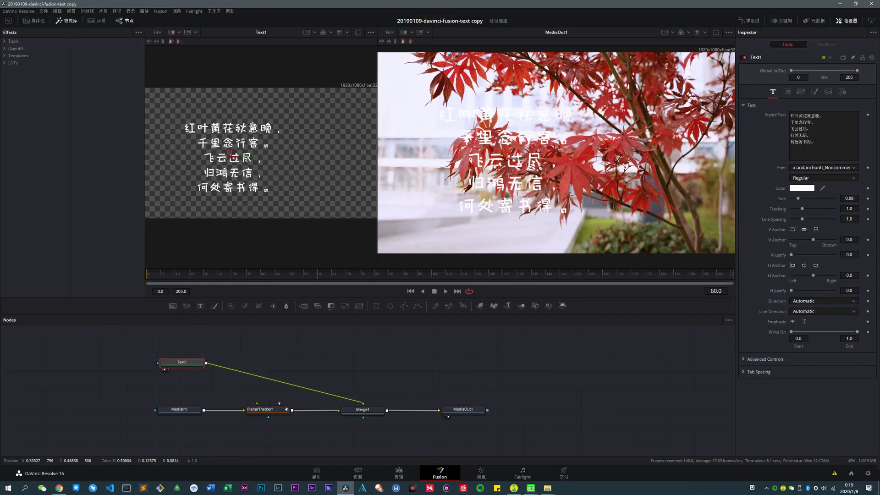
Shift the poem toward the left of the frame and colour it black
drag(494, 167, 377, 169)
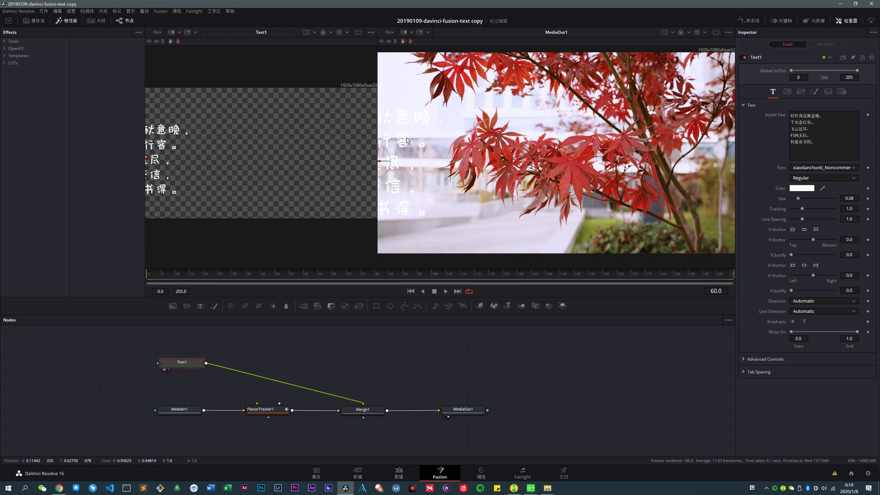
click(801, 189)
click(350, 188)
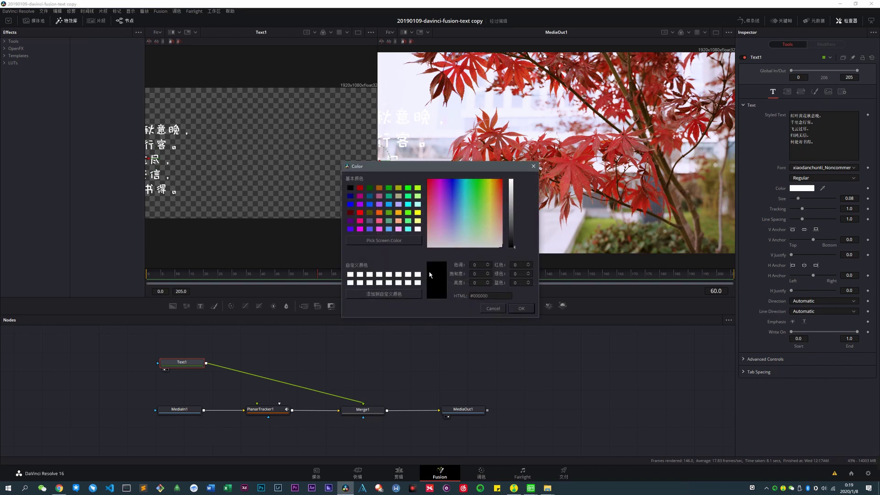
click(523, 313)
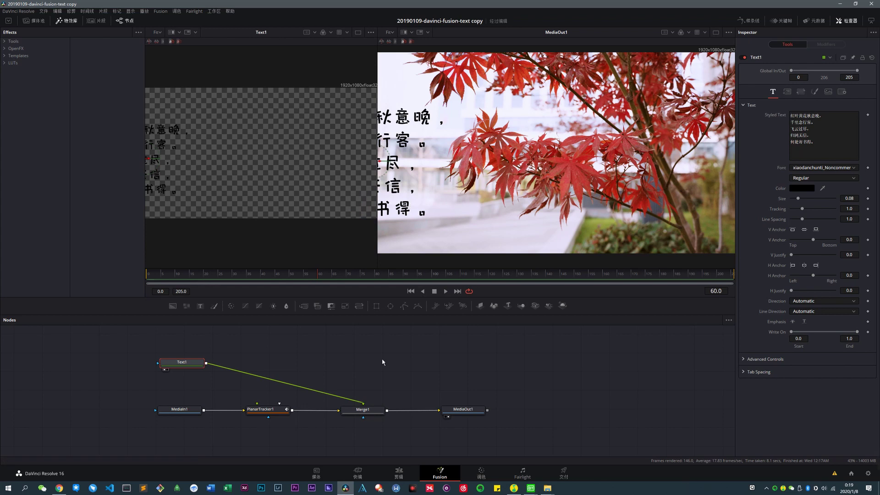
key(Up)
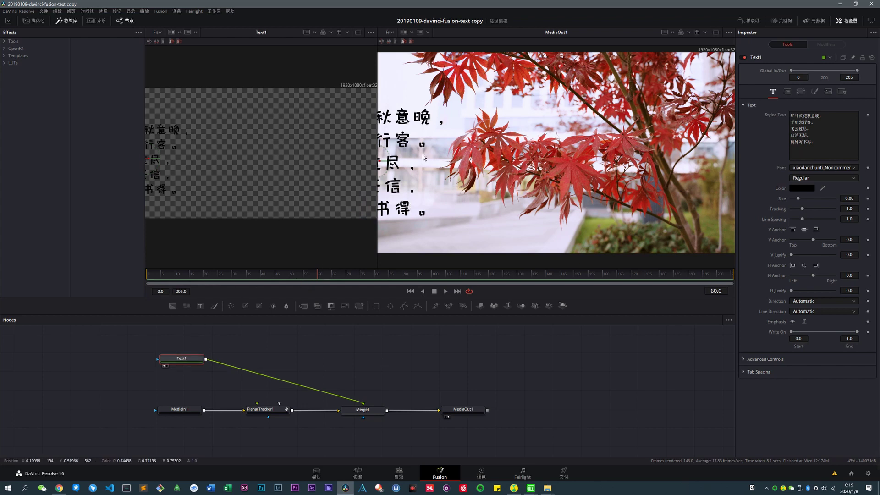
Review the text at frame 47, then create PlanarTransform1 from PlanarTracker1's track
mouse_move(293, 279)
mouse_down()
mouse_move(591, 279)
mouse_move(378, 276)
mouse_up()
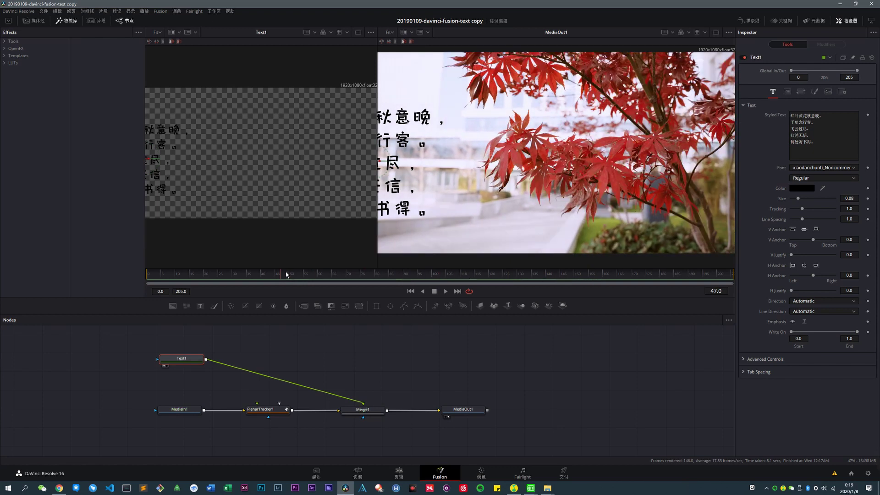
drag(289, 274, 281, 274)
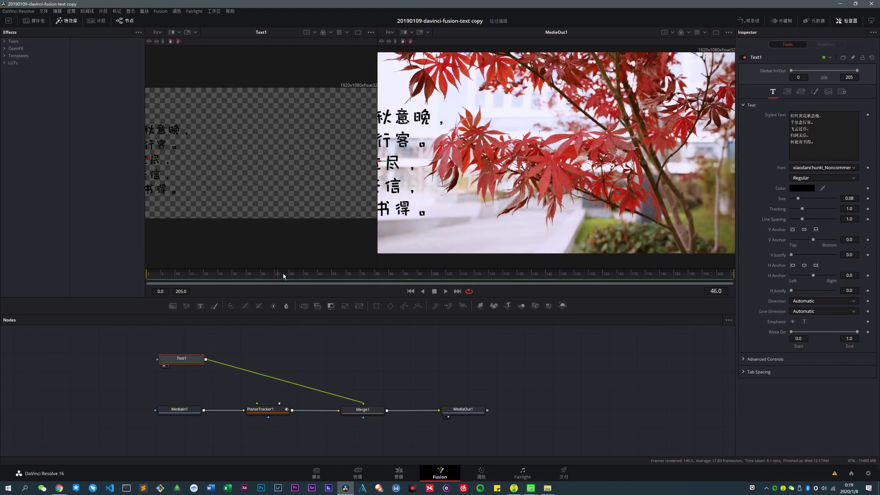
click(270, 411)
mouse_move(296, 352)
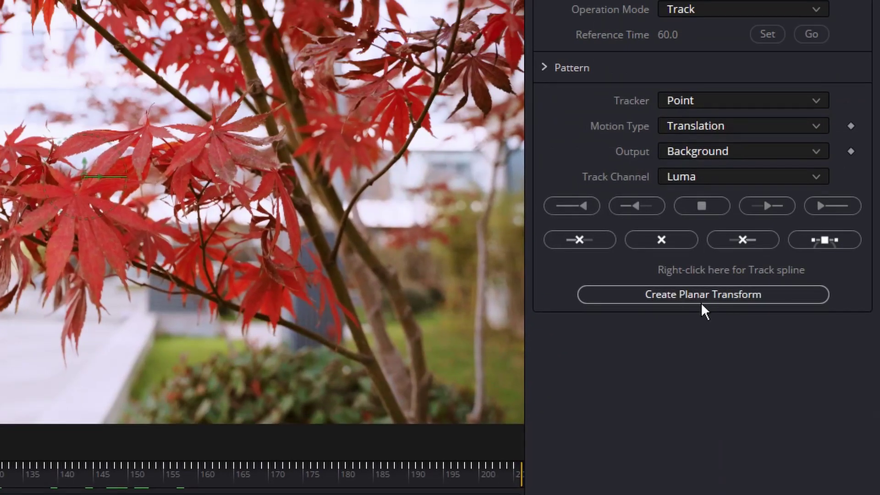
click(745, 302)
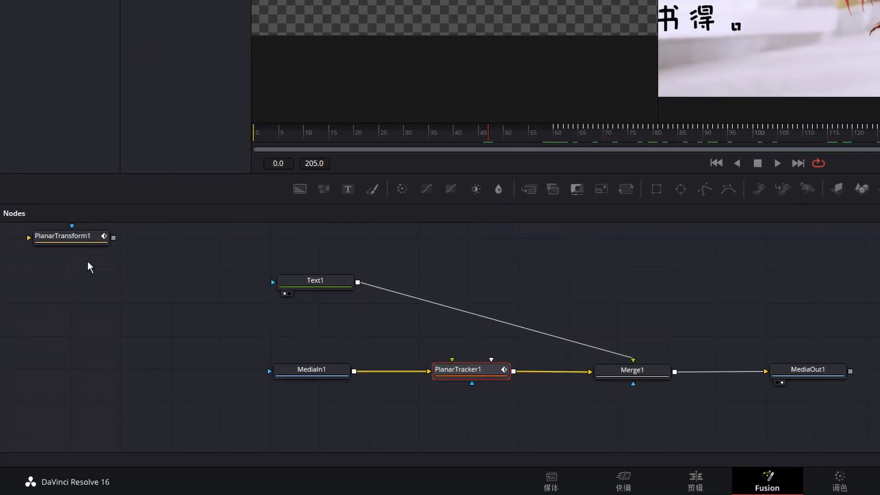
Insert PlanarTransform1 between Text1 and Merge1's foreground, then jump to frame 55
mouse_move(92, 244)
mouse_down()
mouse_move(102, 260)
mouse_move(568, 261)
mouse_up()
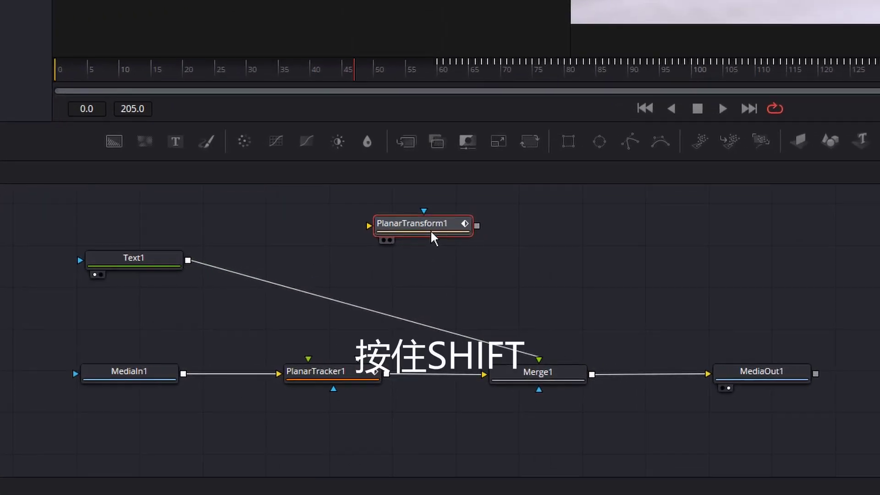
shift+drag(434, 237, 361, 316)
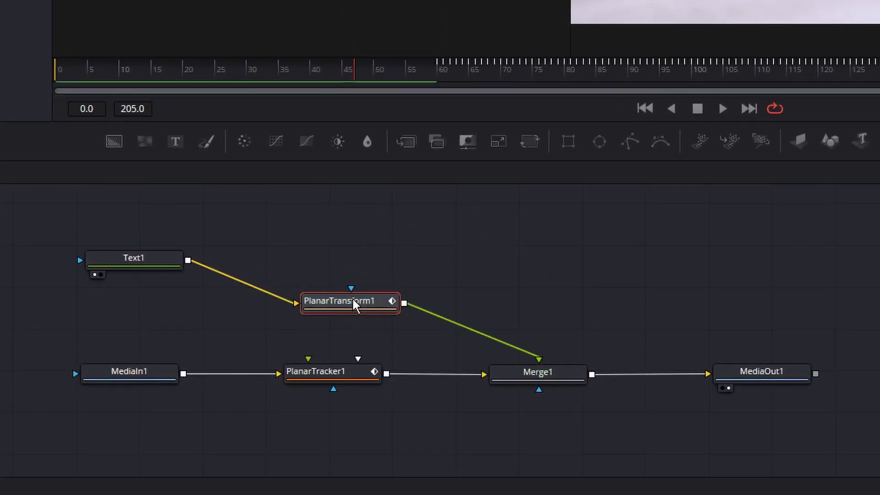
drag(361, 316, 379, 298)
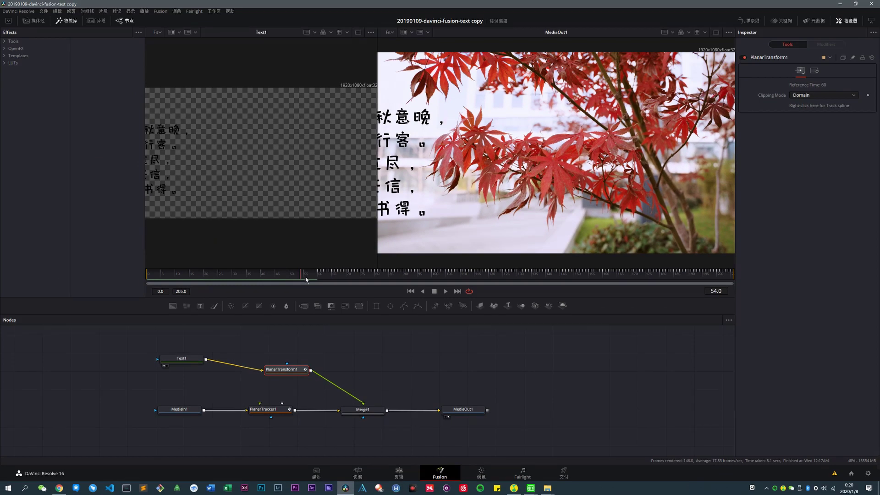
click(306, 279)
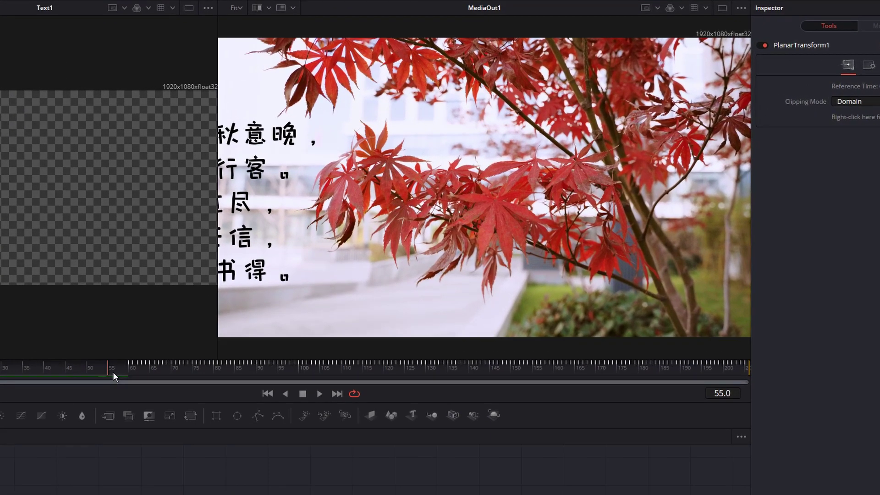
key(space)
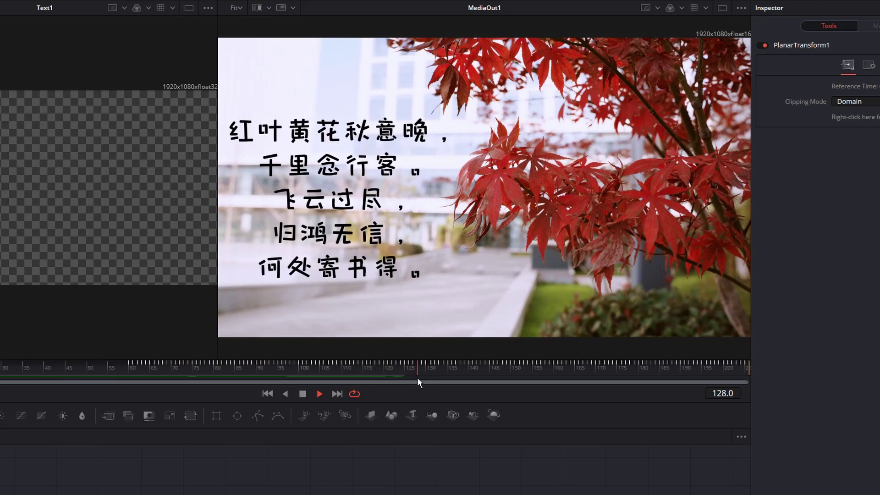
mouse_move(442, 375)
mouse_down()
mouse_move(130, 359)
mouse_move(28, 365)
mouse_up()
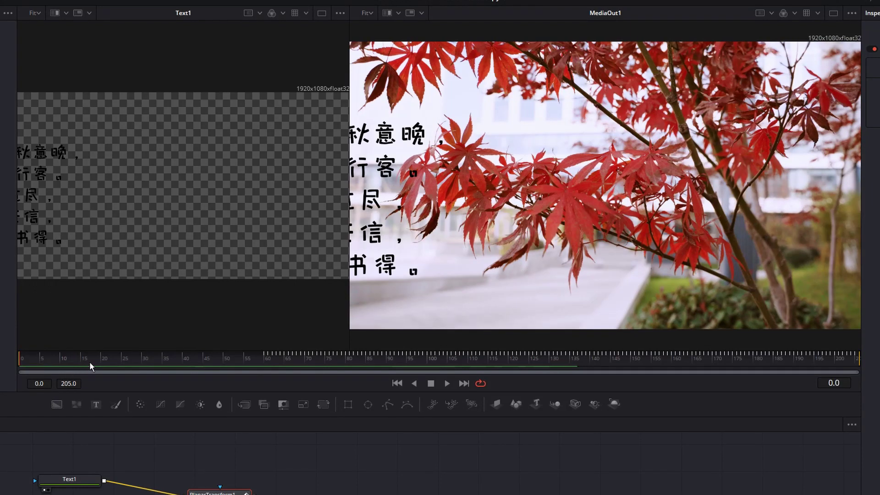
drag(90, 362, 118, 362)
drag(196, 365, 219, 365)
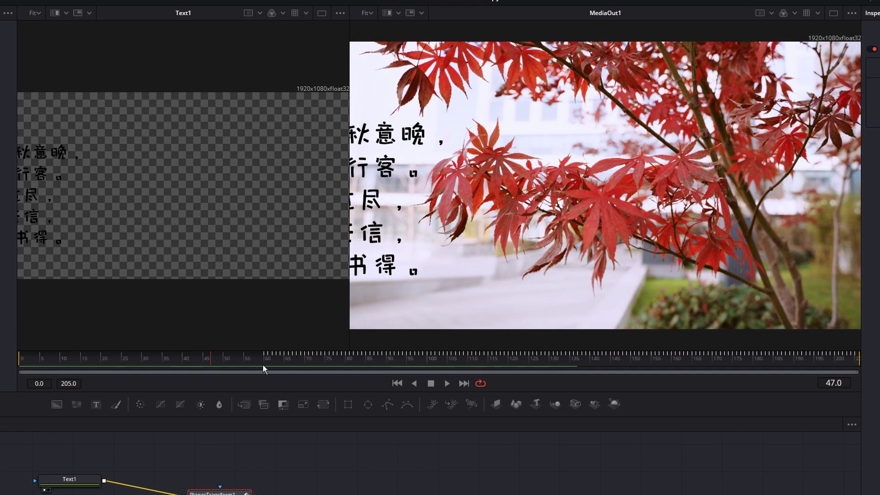
drag(263, 365, 269, 364)
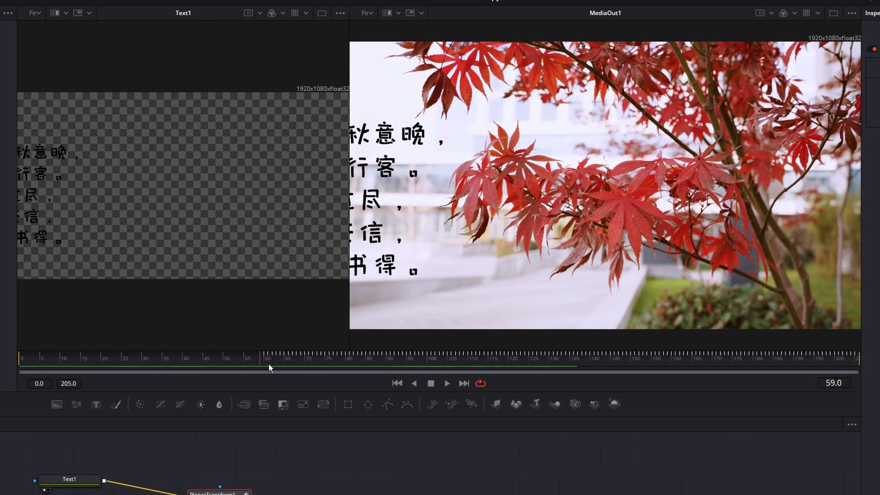
drag(269, 364, 274, 365)
drag(225, 369, 271, 371)
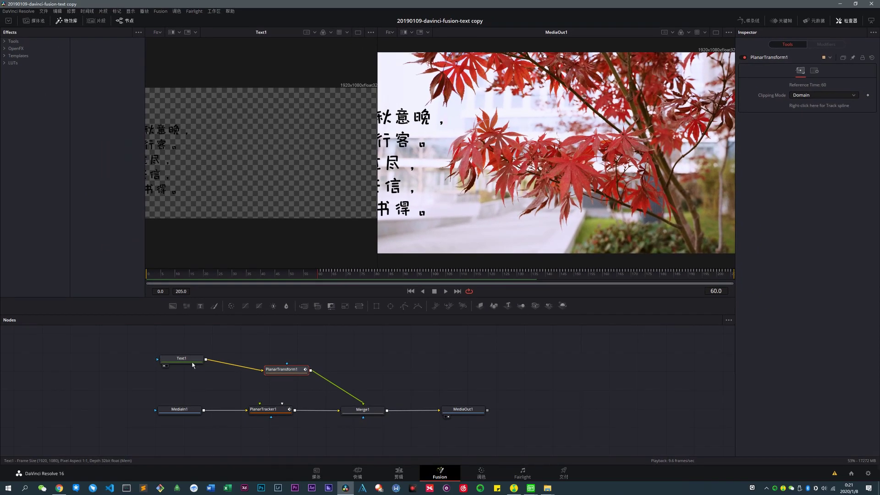
Keyframe Text1's Opacity at 0.0 on frame 60 and back to 1.0 on frame 75
click(193, 362)
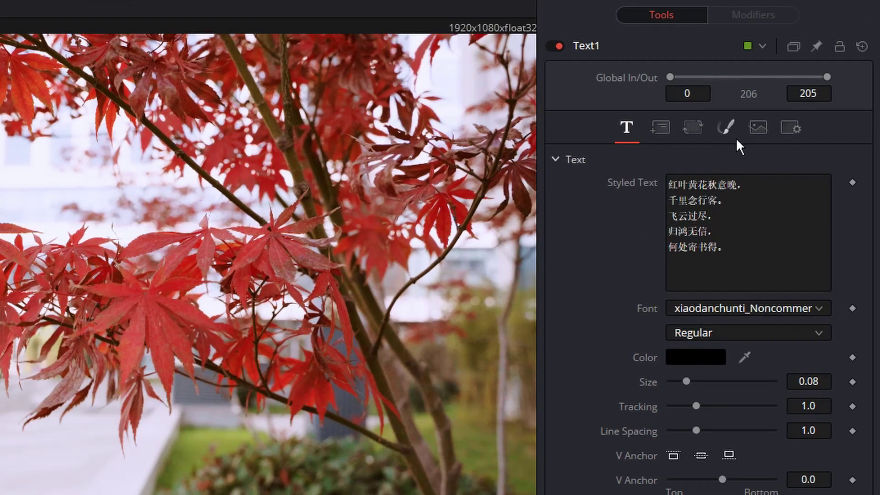
click(737, 141)
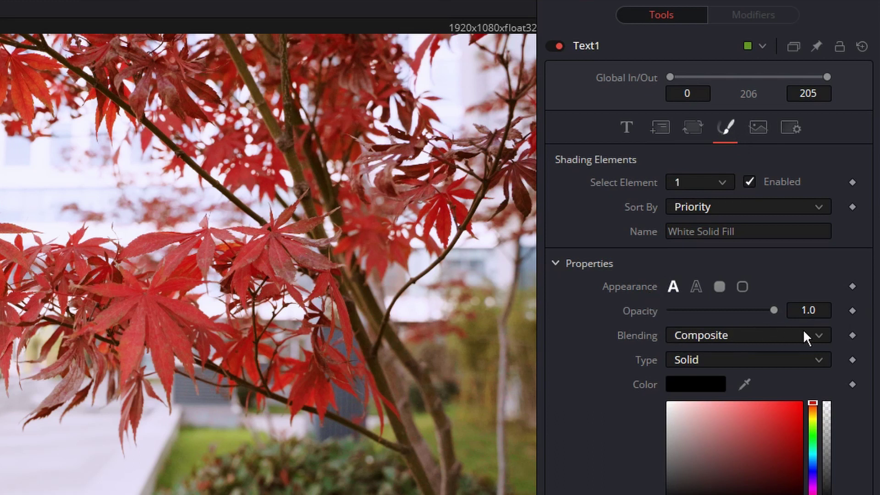
click(863, 322)
drag(775, 311, 672, 314)
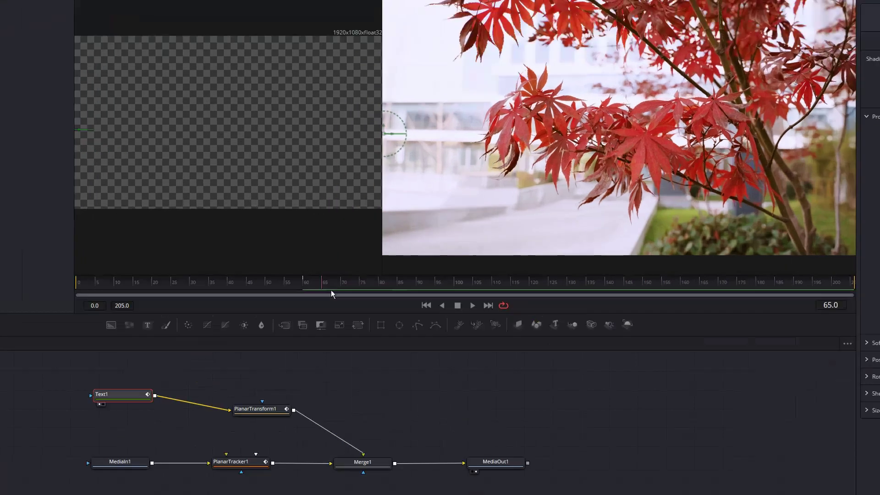
click(365, 278)
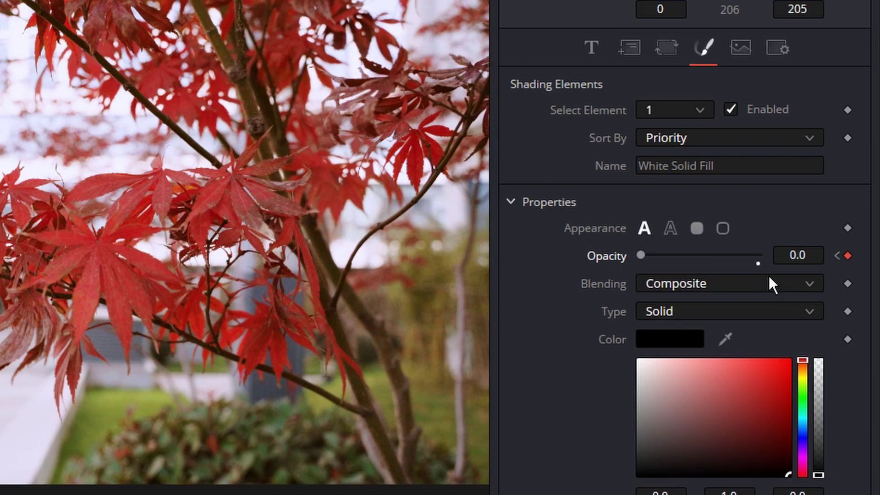
key(ctrl+z)
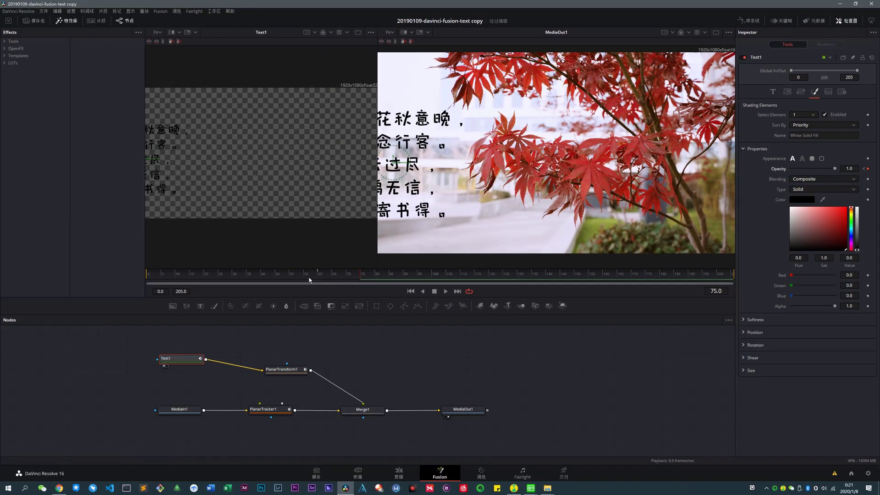
Scrub and play through frames 60–82 to check the poem fading in
click(321, 278)
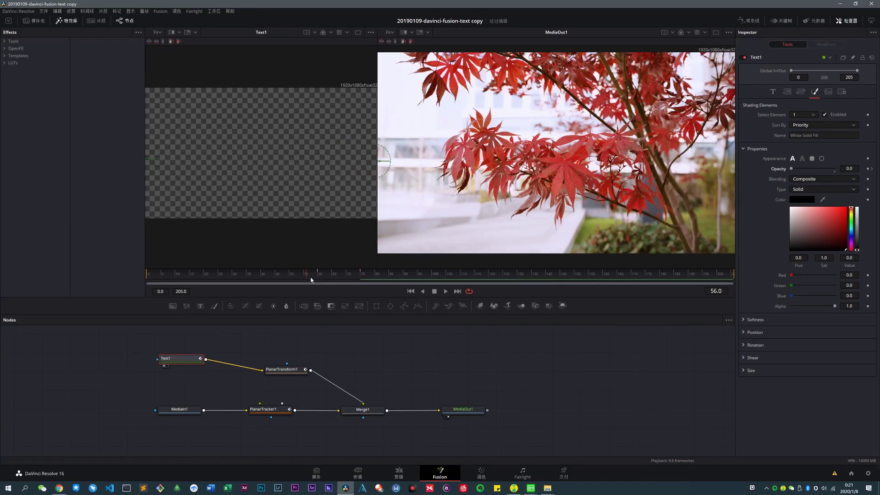
drag(321, 279, 366, 275)
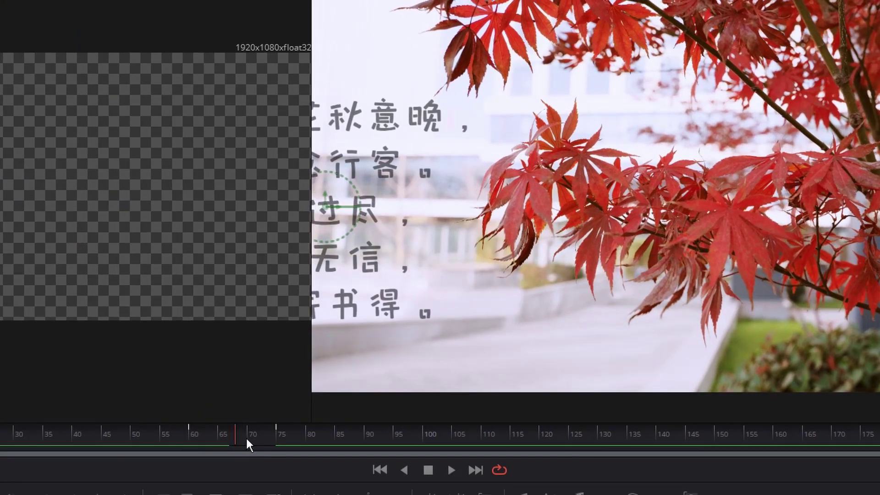
drag(288, 436, 206, 438)
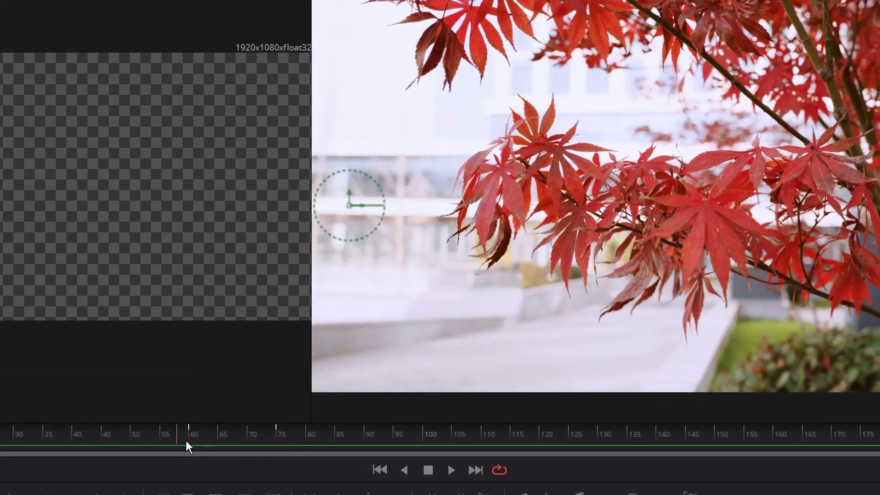
drag(206, 438, 144, 436)
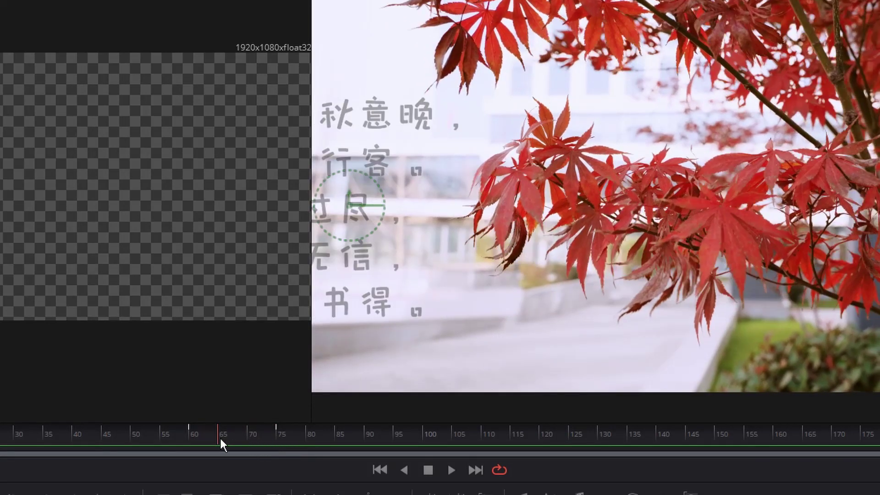
key(space)
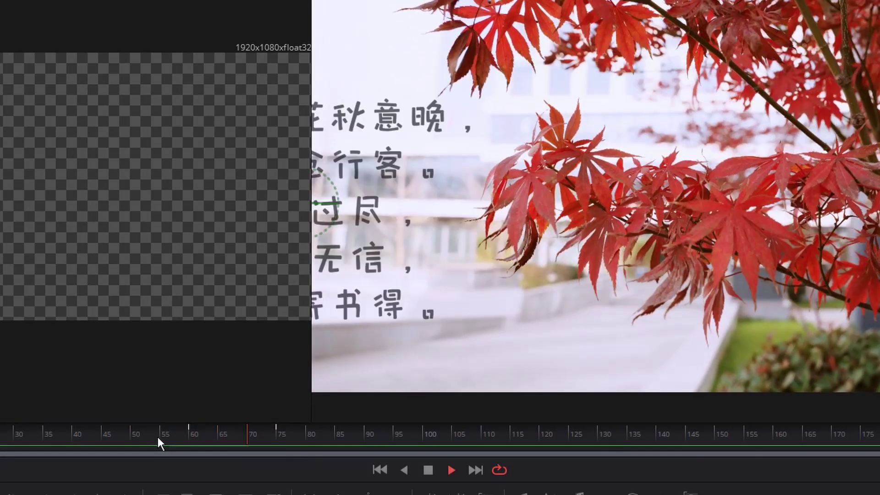
click(319, 436)
drag(324, 439, 188, 443)
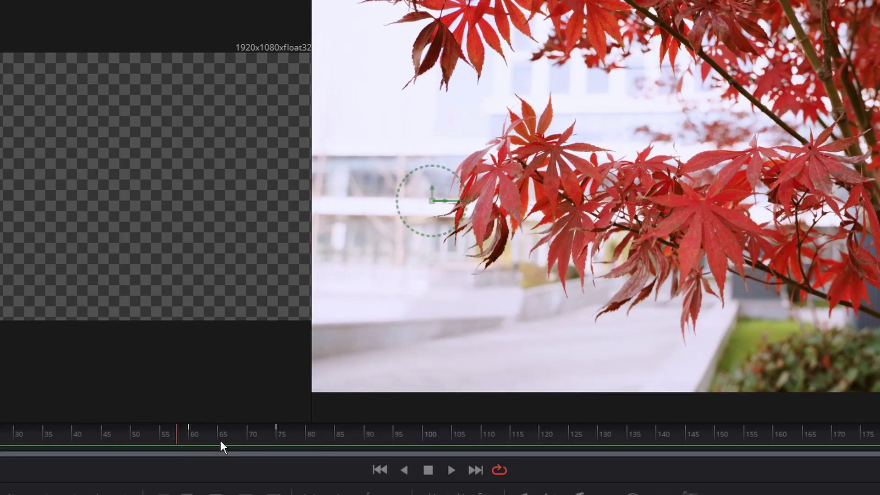
drag(220, 441, 229, 438)
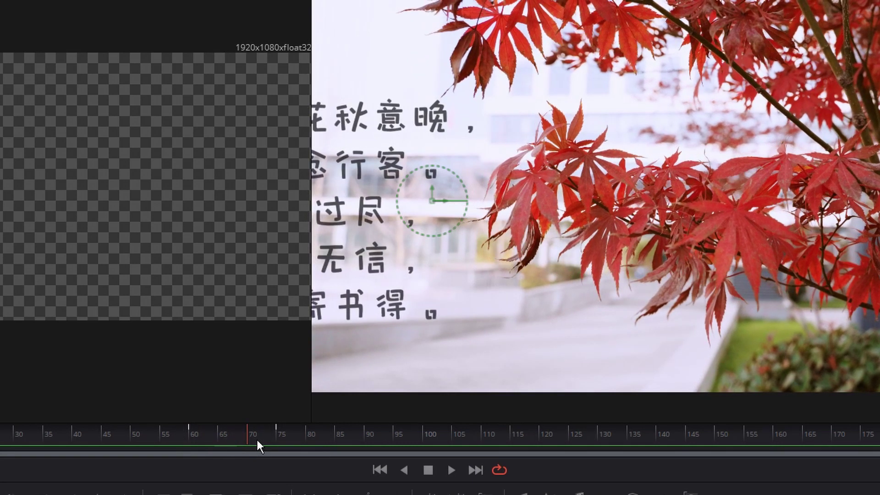
mouse_move(229, 438)
mouse_down()
mouse_move(260, 440)
mouse_move(230, 436)
mouse_up()
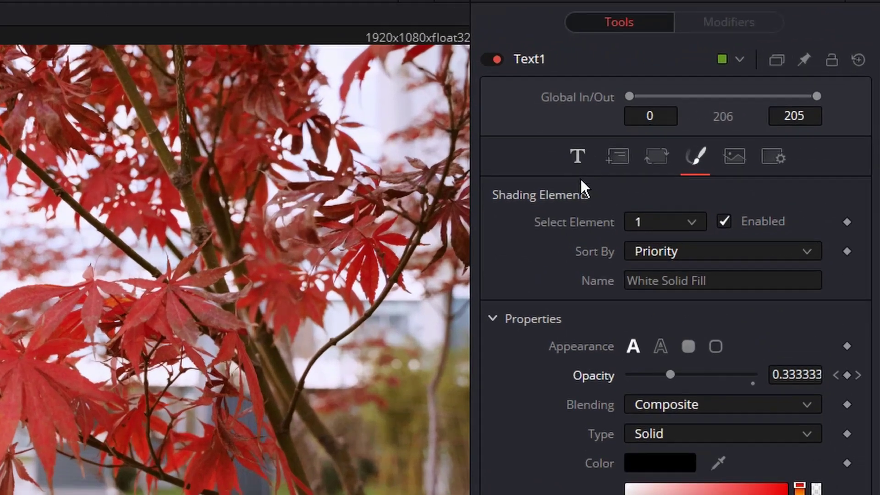
Keyframe the text Size at 0.0 on frame 65 and 0.08 on frame 80, then scrub to preview
click(585, 172)
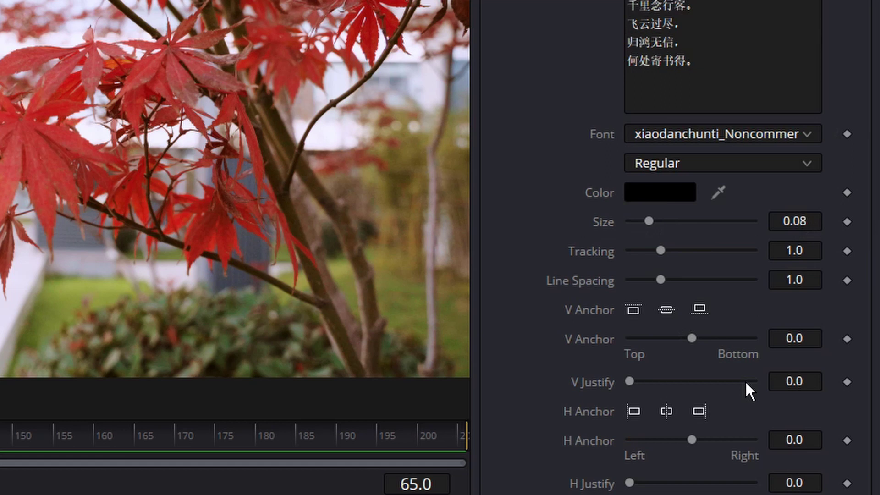
click(847, 222)
drag(648, 232, 623, 232)
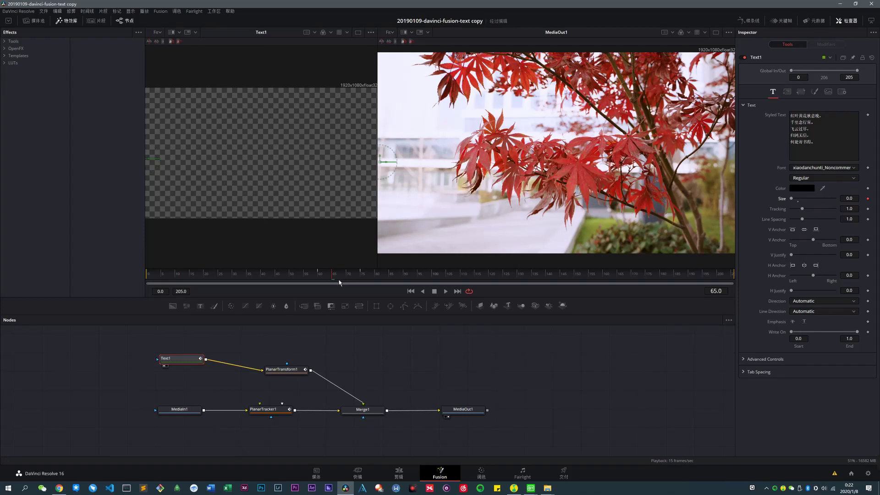
click(363, 278)
drag(373, 297, 394, 299)
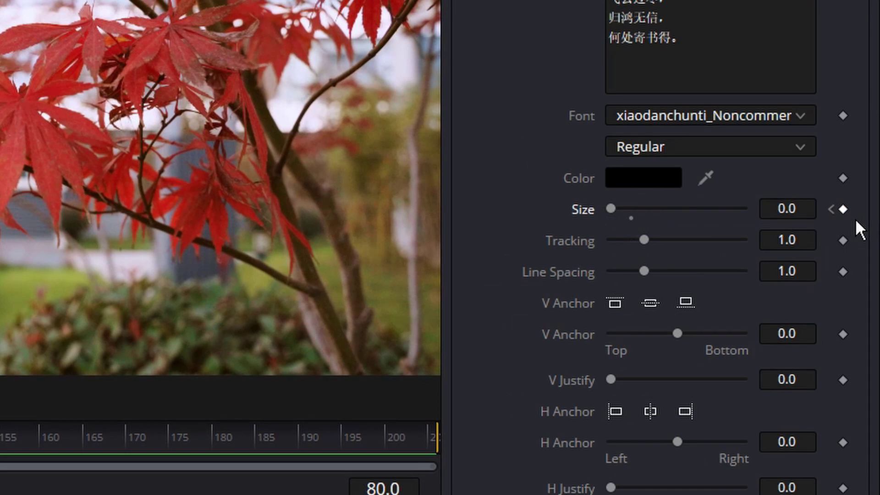
click(843, 209)
drag(611, 209, 632, 209)
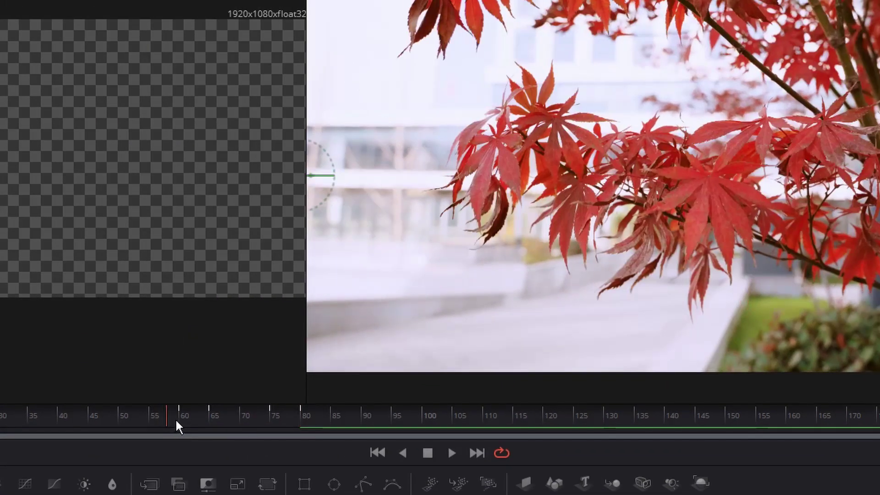
mouse_move(176, 421)
mouse_down()
mouse_move(497, 420)
mouse_move(177, 416)
mouse_up()
Replay the fade-and-scale animation from before the text appears, then save the project
key(space)
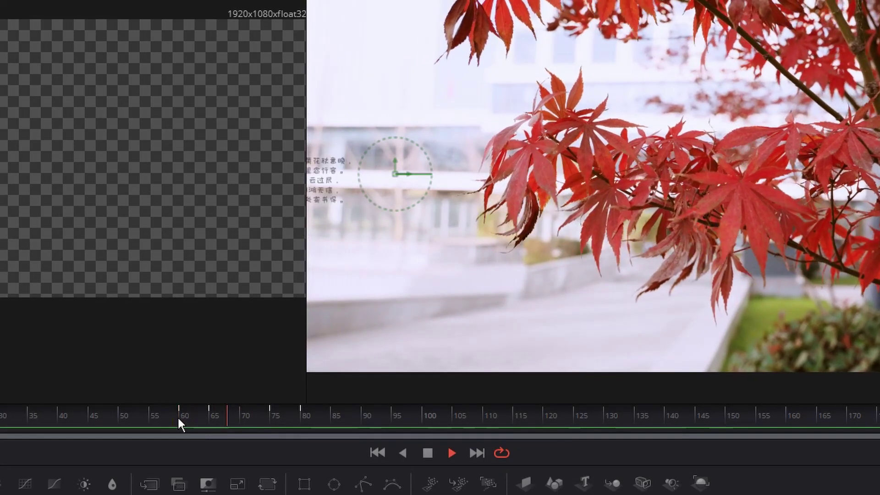
click(178, 416)
key(space)
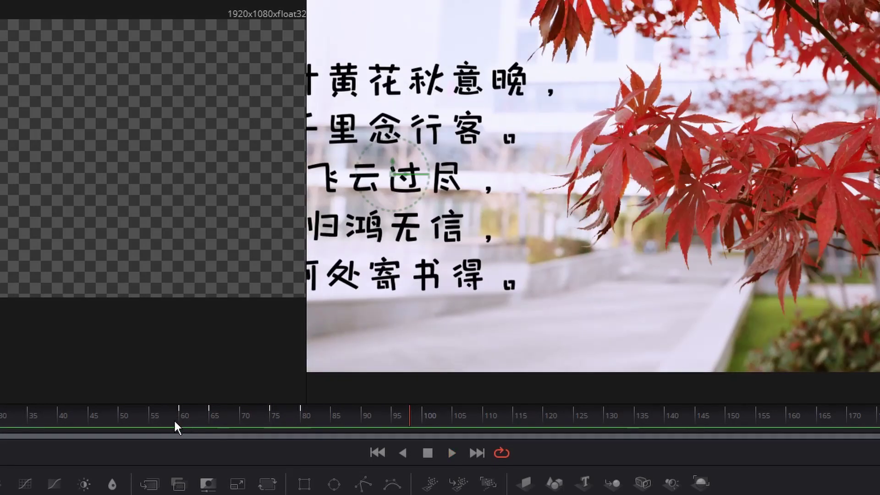
key(space)
key(ctrl+s)
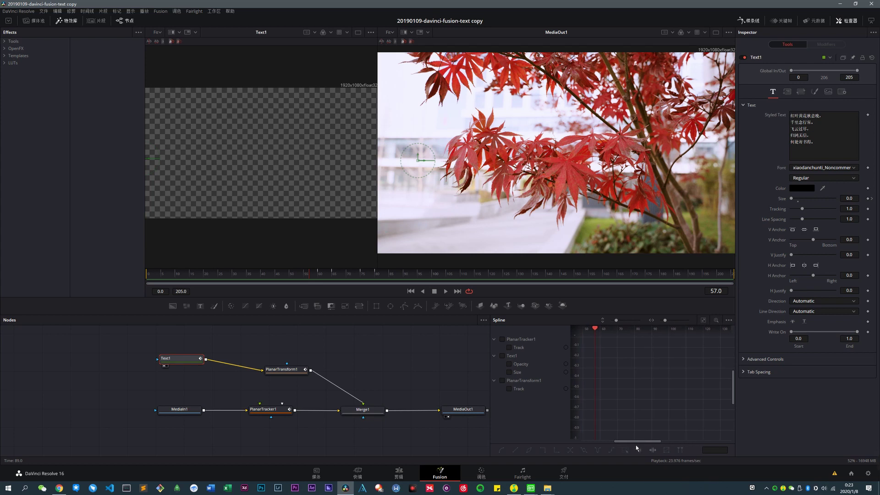
Reshape the Size curve to rise steeply from its first keyframe and flatten into 0.08 at the last
drag(637, 448, 634, 444)
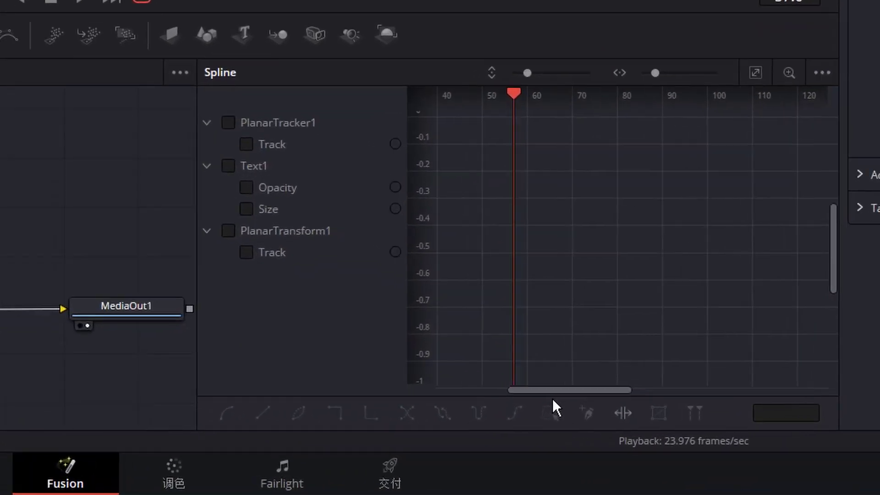
click(257, 221)
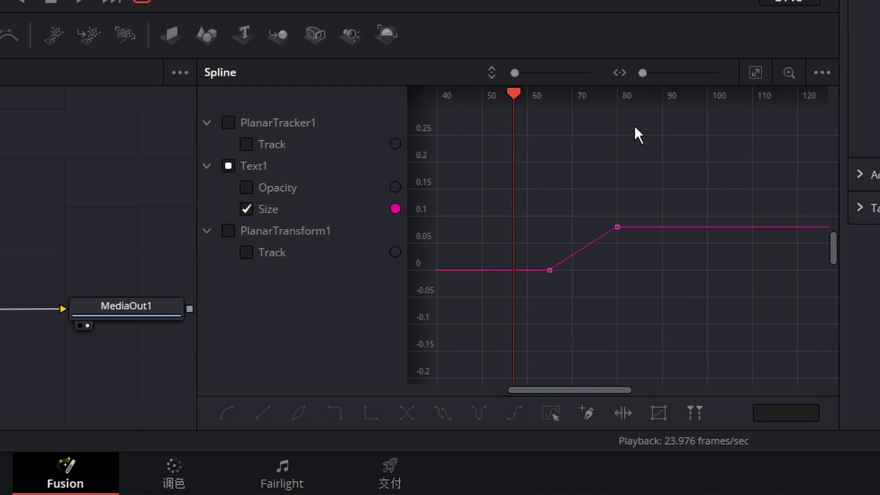
click(768, 85)
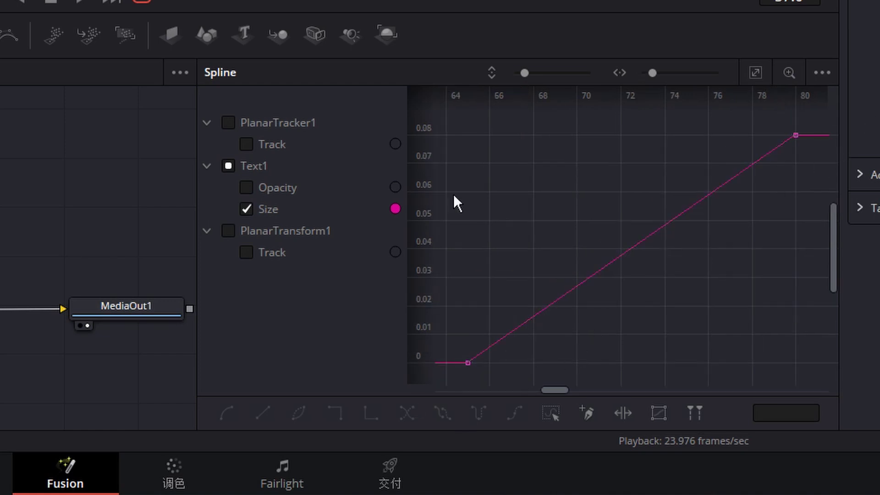
drag(460, 116, 510, 133)
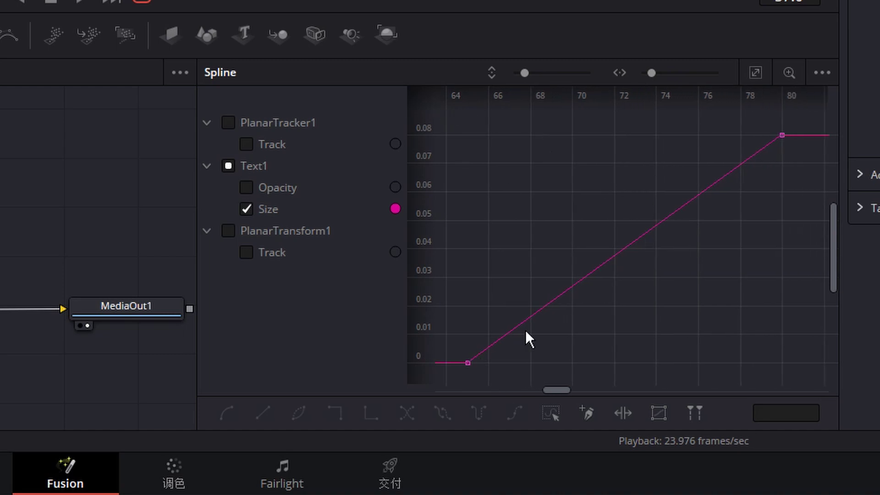
click(468, 363)
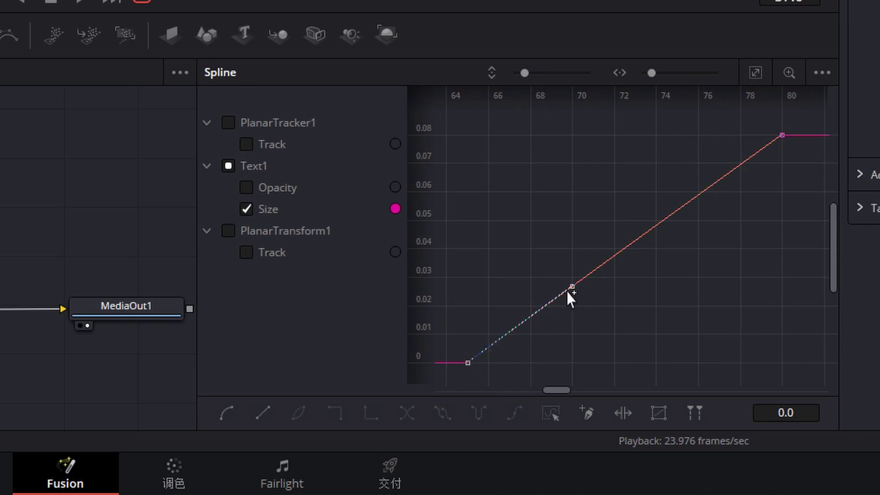
mouse_move(572, 287)
mouse_down()
mouse_move(553, 256)
mouse_move(454, 189)
mouse_up()
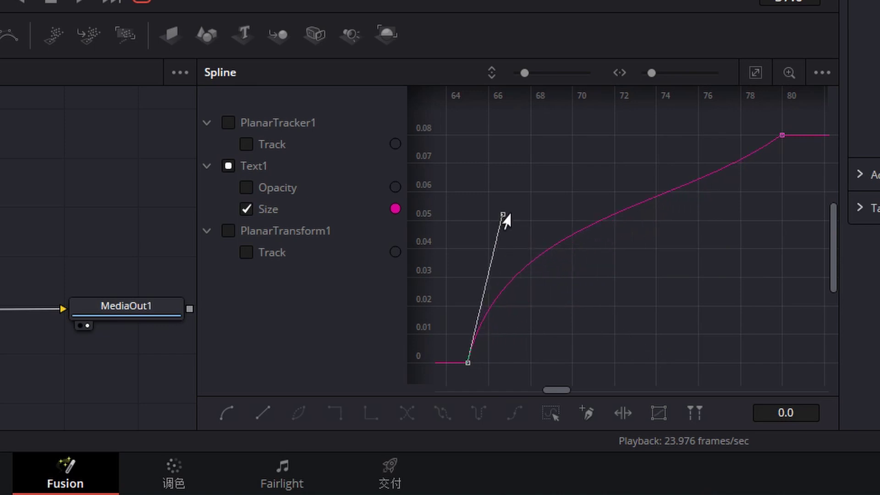
click(781, 136)
drag(676, 211, 594, 135)
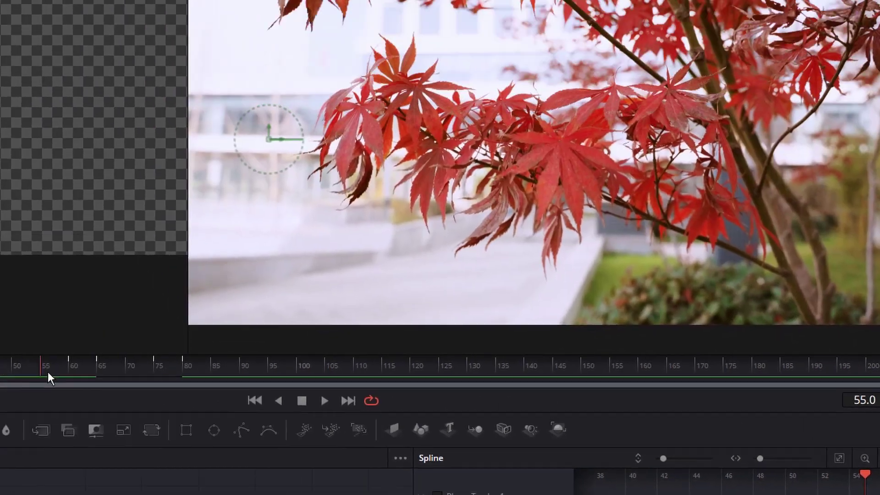
key(space)
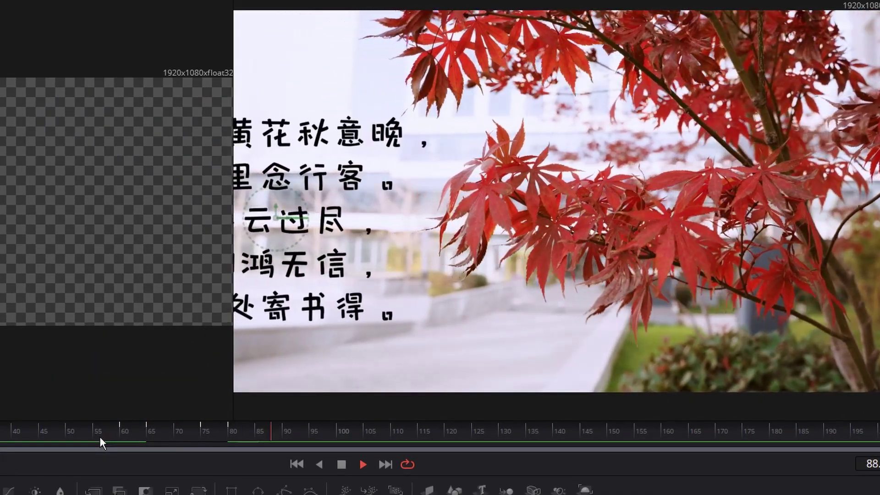
key(space)
key(space)
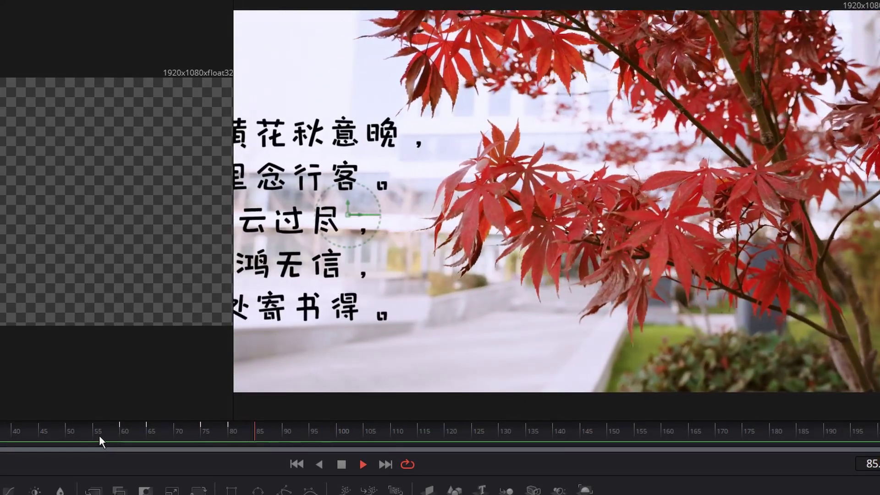
key(space)
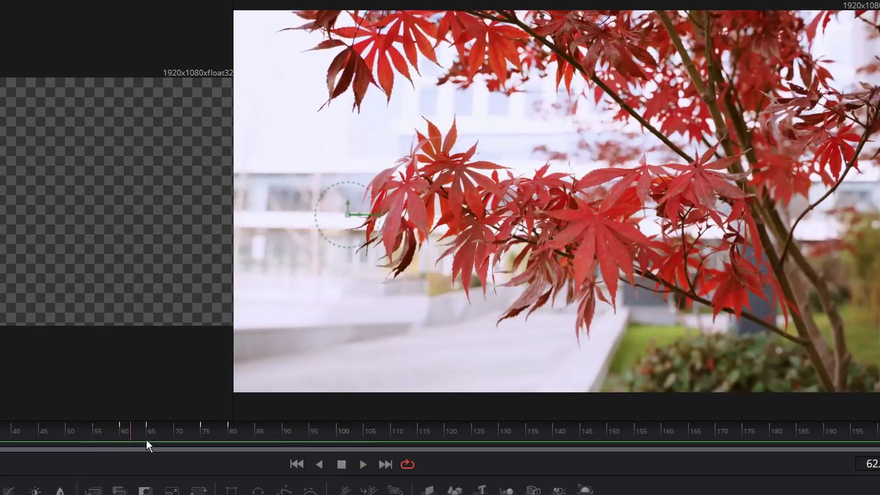
key(space)
mouse_move(197, 442)
mouse_down()
mouse_move(144, 441)
mouse_move(259, 443)
mouse_up()
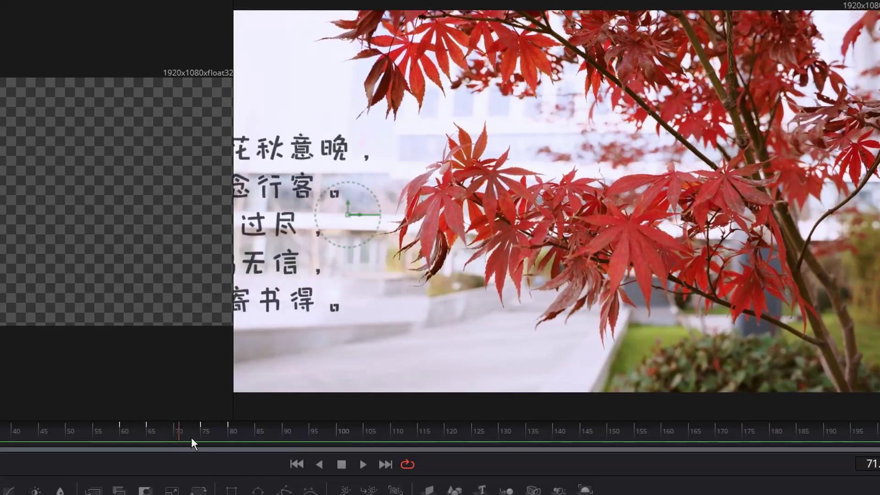
mouse_move(224, 439)
mouse_down()
mouse_move(106, 439)
mouse_move(241, 437)
mouse_up()
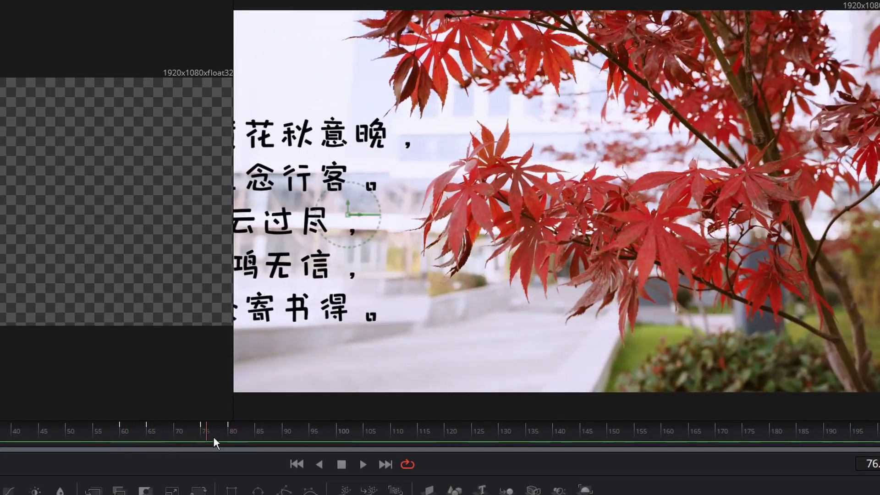
mouse_move(116, 439)
mouse_down()
mouse_move(106, 439)
mouse_move(217, 438)
mouse_move(109, 439)
mouse_up()
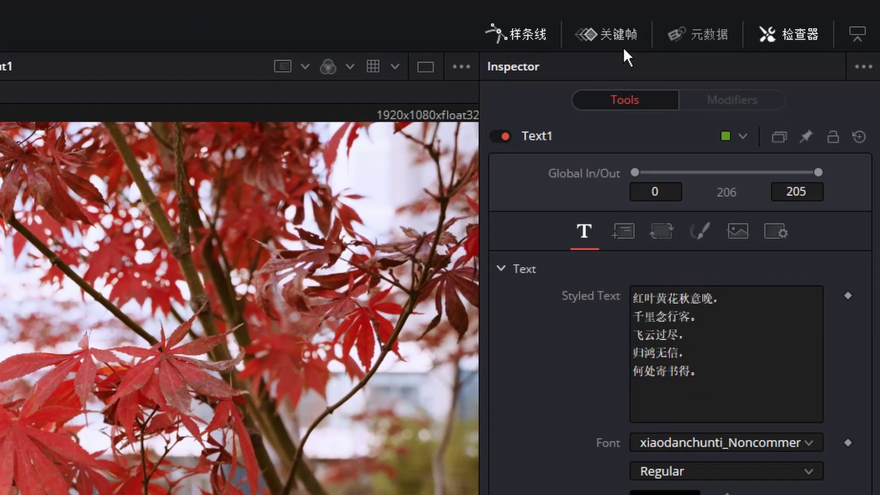
In the Keyframes panel, drag Text1's Opacity and Size keyframes slightly later in time
click(624, 49)
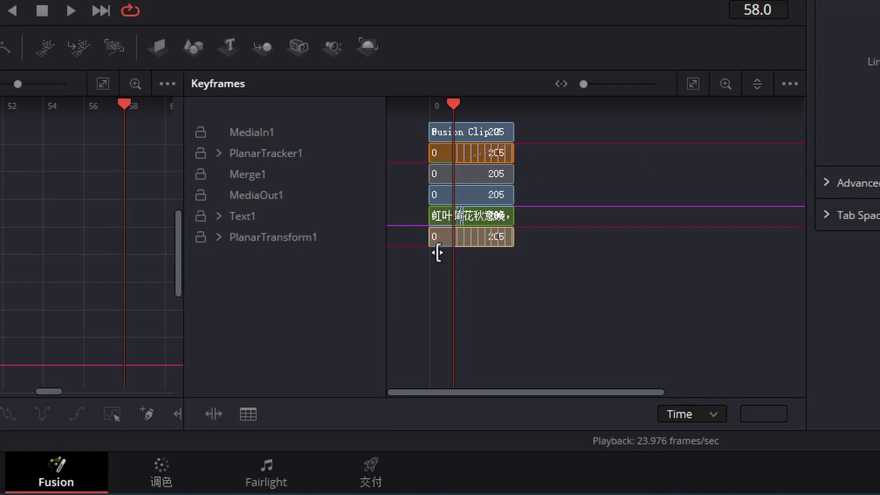
click(228, 226)
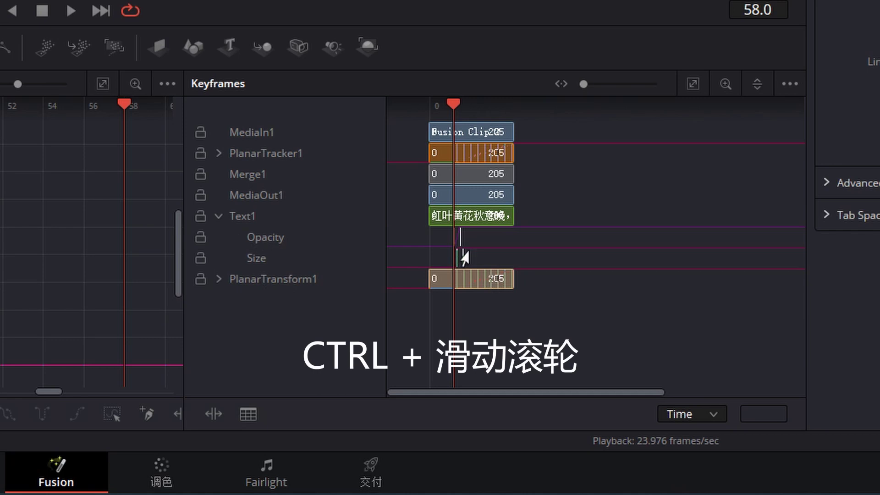
ctrl+scroll(466, 260, up, 2)
ctrl+scroll(469, 259, up, 2)
ctrl+scroll(477, 262, up, 2)
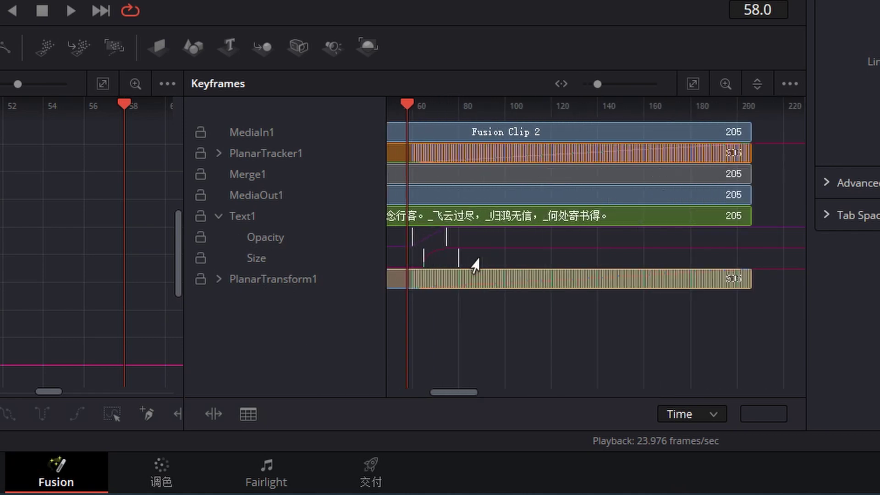
ctrl+scroll(480, 265, up, 2)
scroll(479, 265, left, 2)
scroll(480, 265, left, 1)
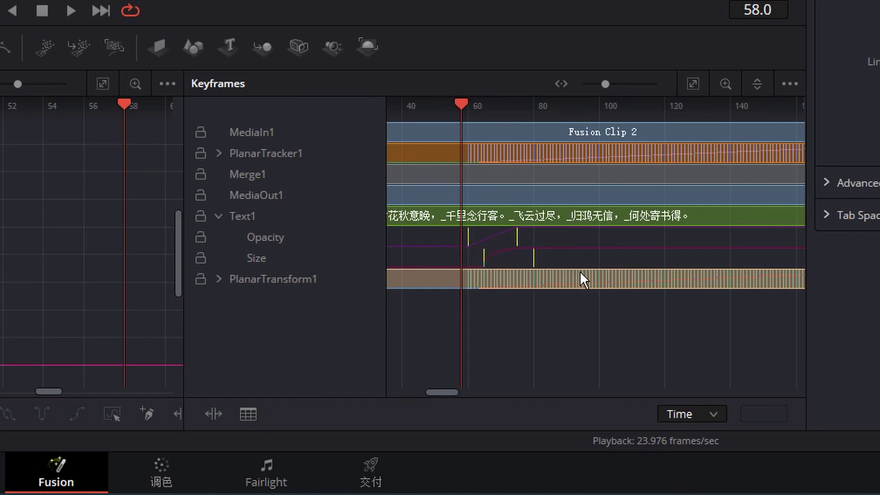
scroll(557, 263, down, 3)
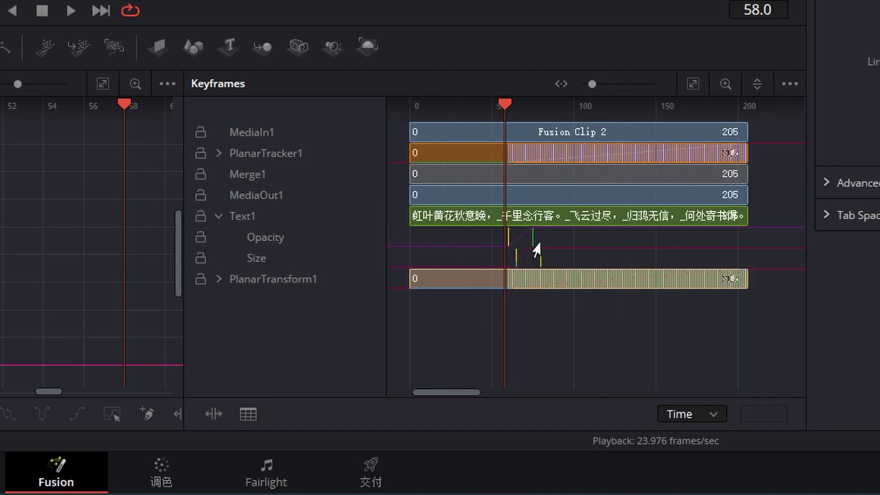
drag(565, 247, 573, 247)
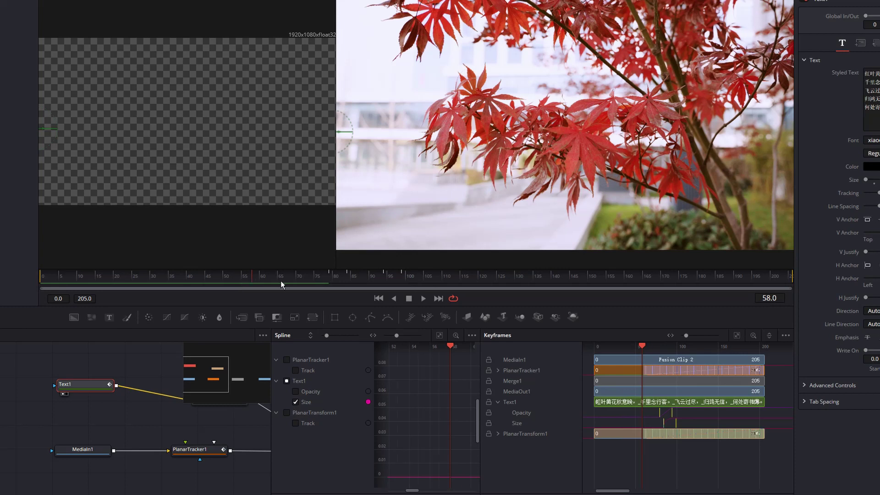
click(280, 282)
key(space)
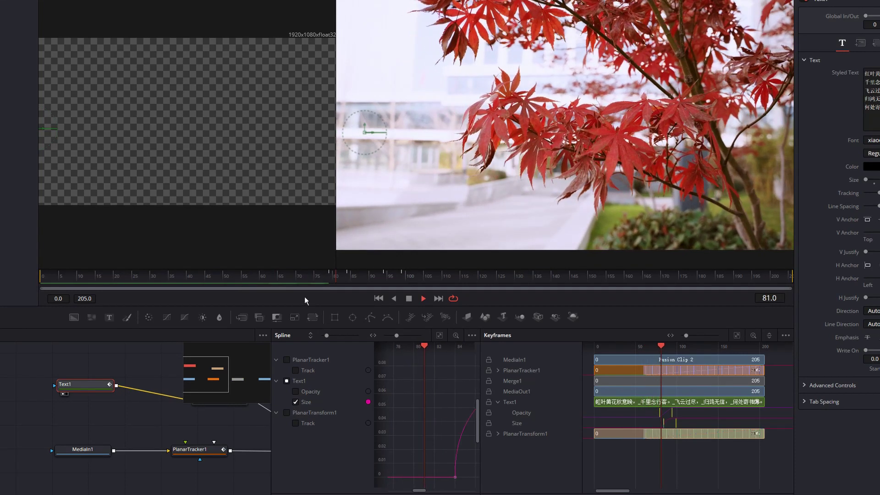
key(space)
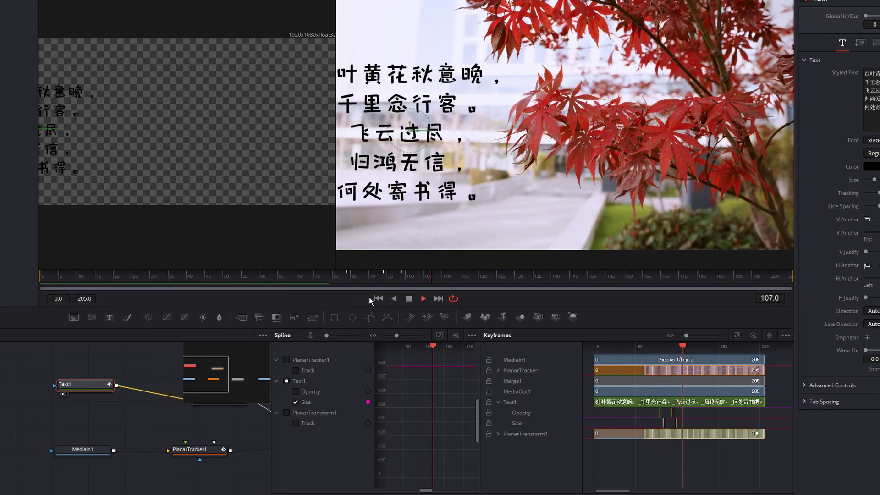
mouse_move(295, 283)
mouse_down()
mouse_move(421, 286)
mouse_move(317, 282)
mouse_move(400, 284)
mouse_move(346, 284)
mouse_move(354, 285)
mouse_up()
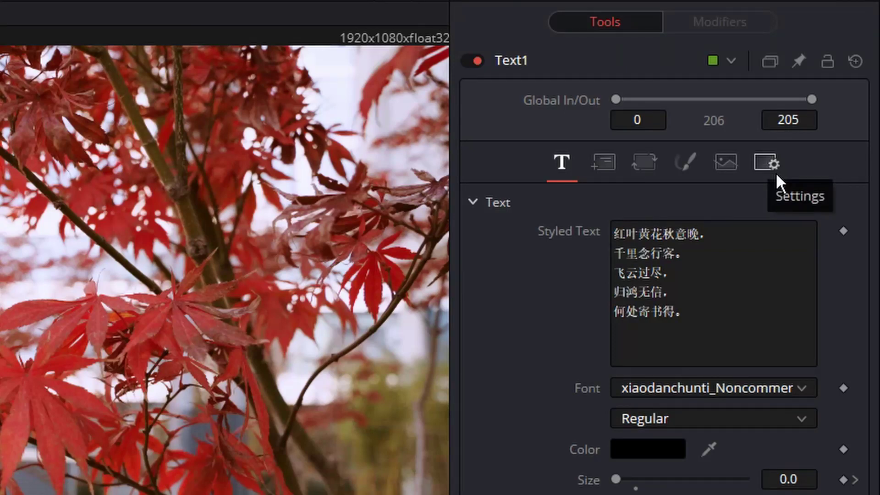
Enable Motion Blur in Text1's Settings and compare the moving text with and without it
click(775, 173)
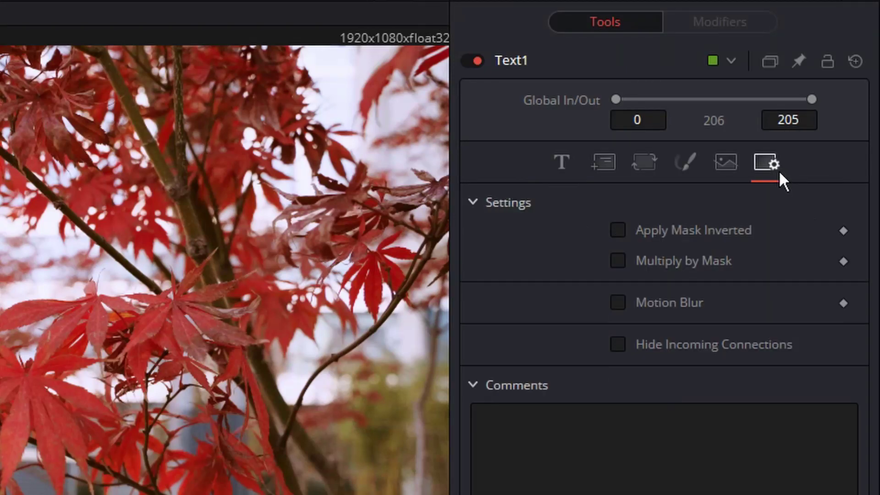
click(665, 309)
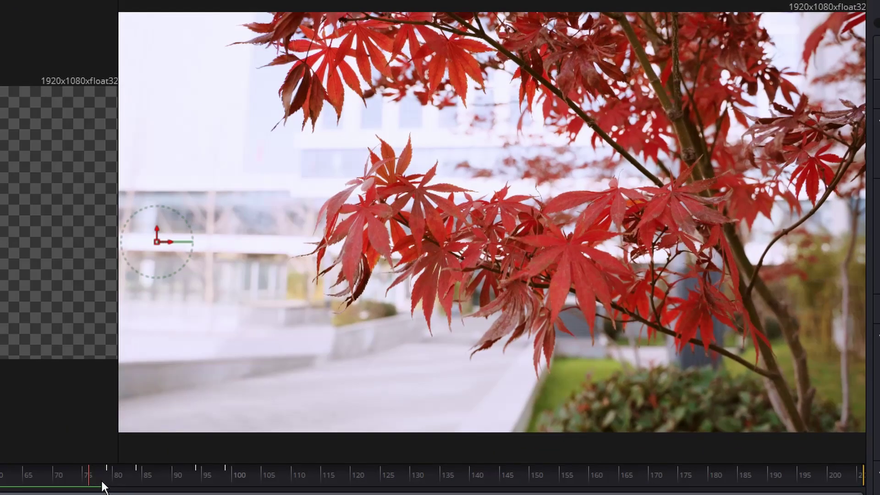
drag(102, 482, 162, 484)
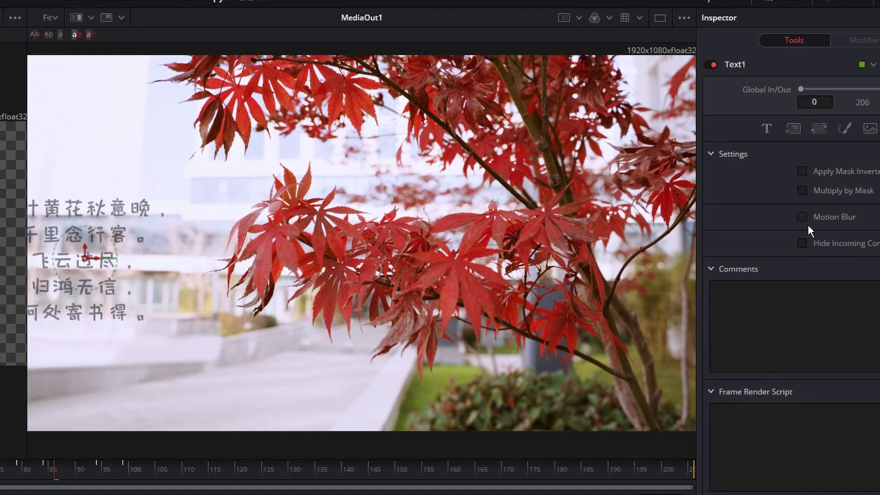
click(803, 216)
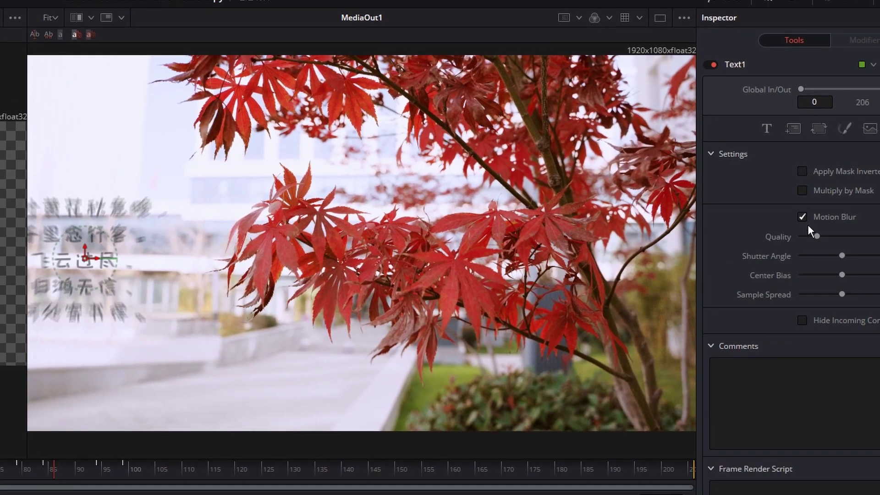
click(808, 224)
click(808, 225)
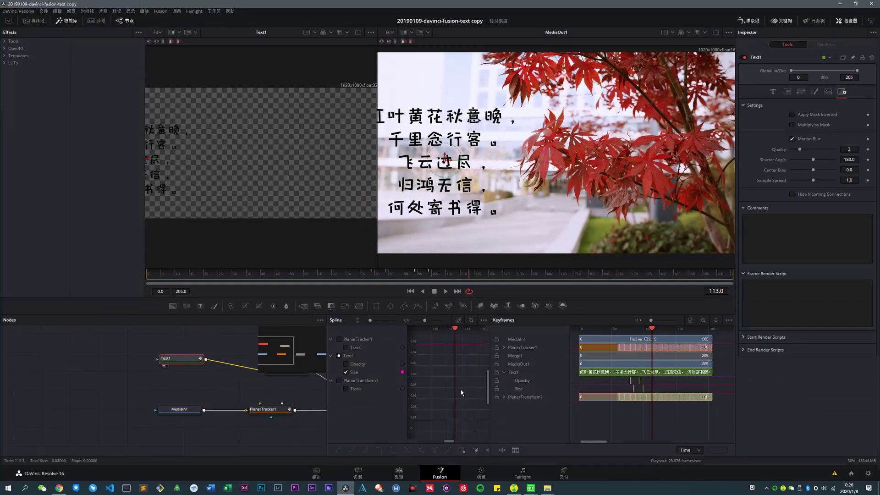
Switch to the Edit page and play Fusion Clip 2 from its start
click(399, 475)
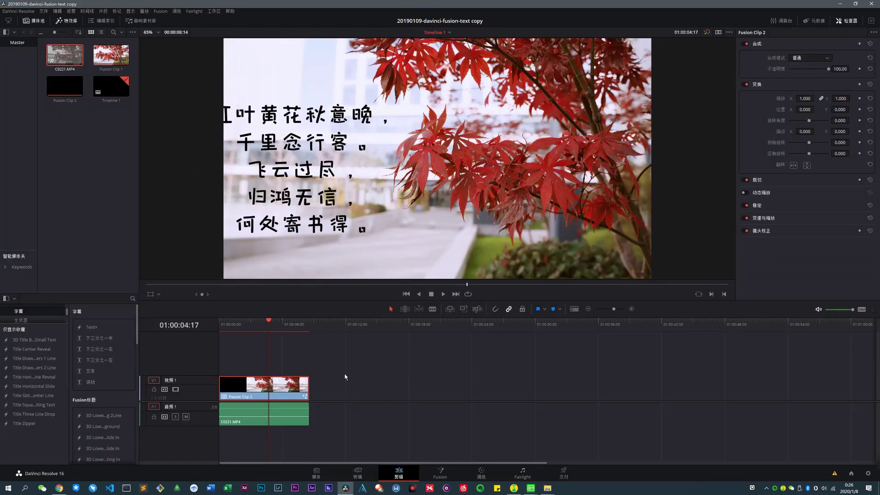
drag(263, 331, 219, 332)
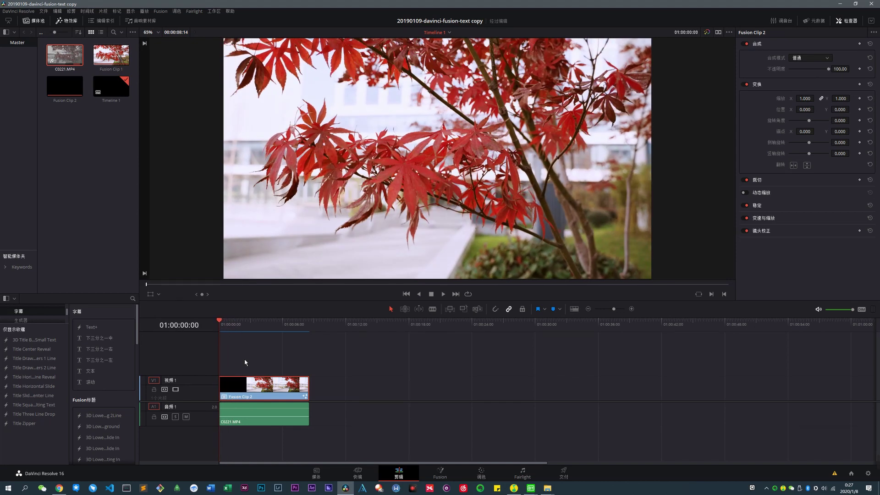
key(space)
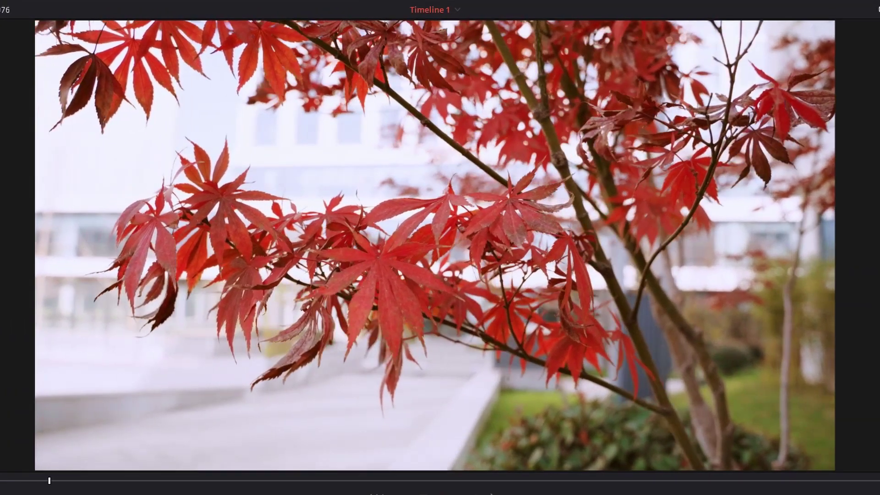